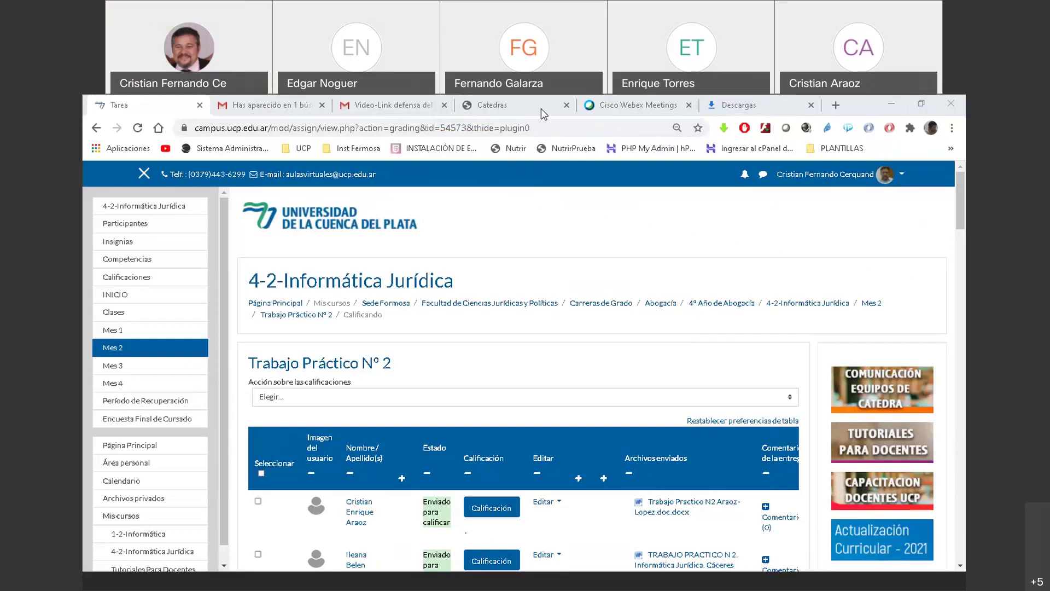
Examine the Trabajo Práctico Nº 2 grading table for the students' submission states and submitted files
scroll(517, 373, "down", 3)
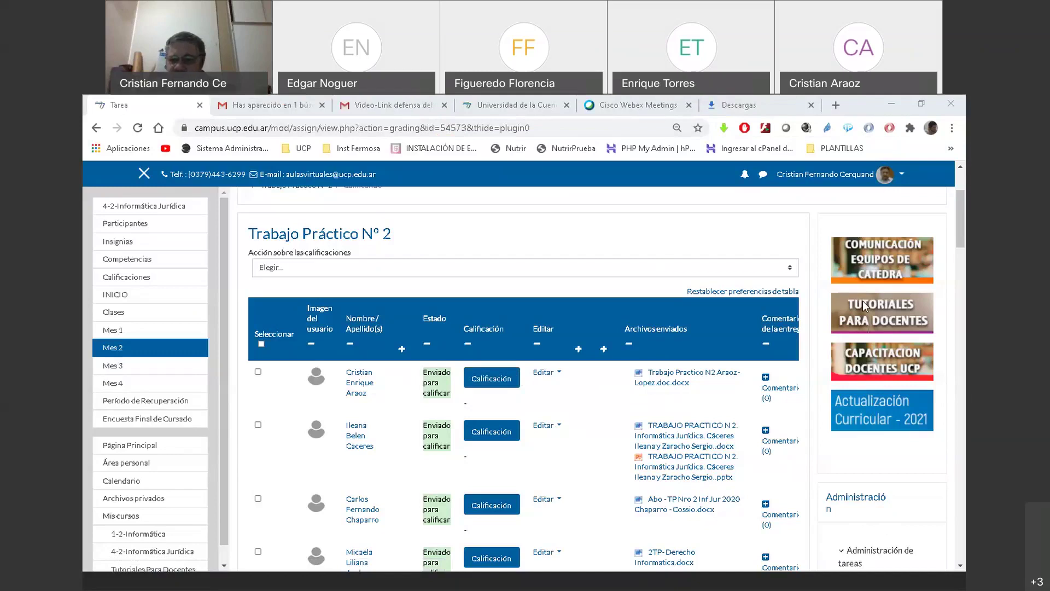
left_click_drag(862, 223, 865, 174)
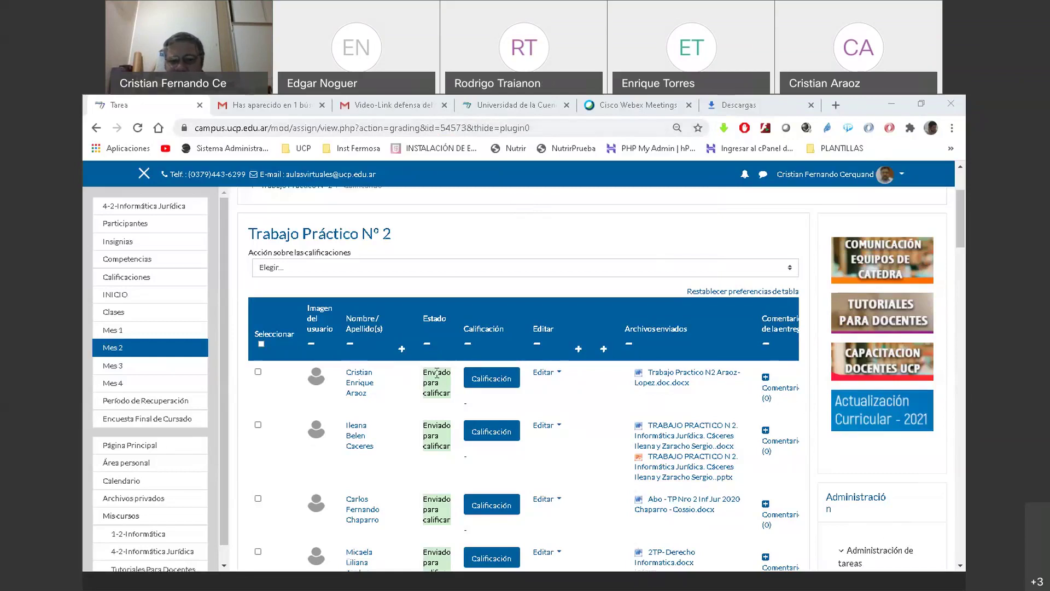
scroll(449, 278, "down", 1)
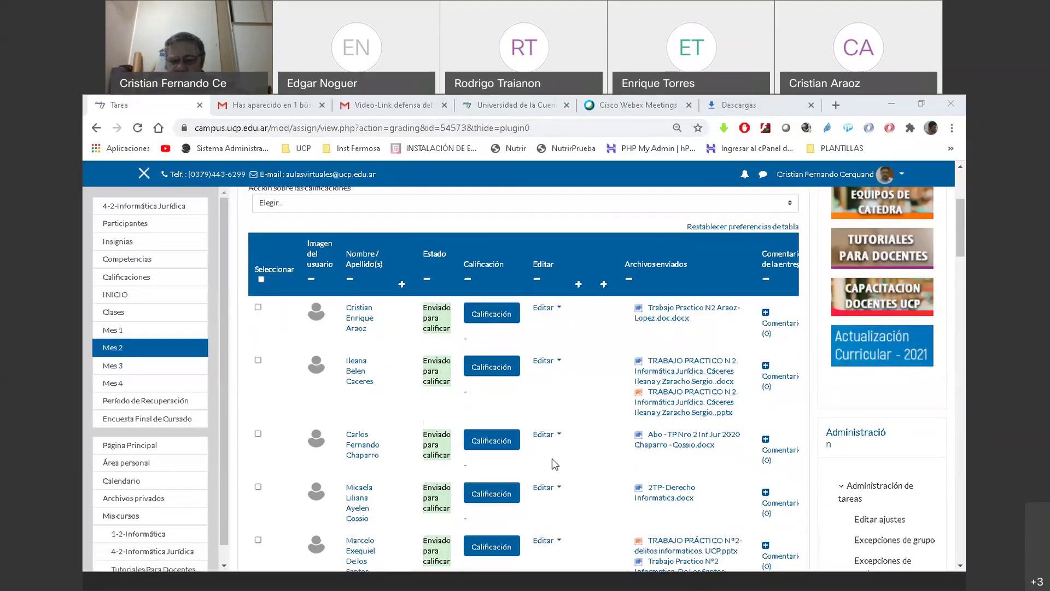
scroll(553, 462, "down", 2)
scroll(555, 464, "down", 4)
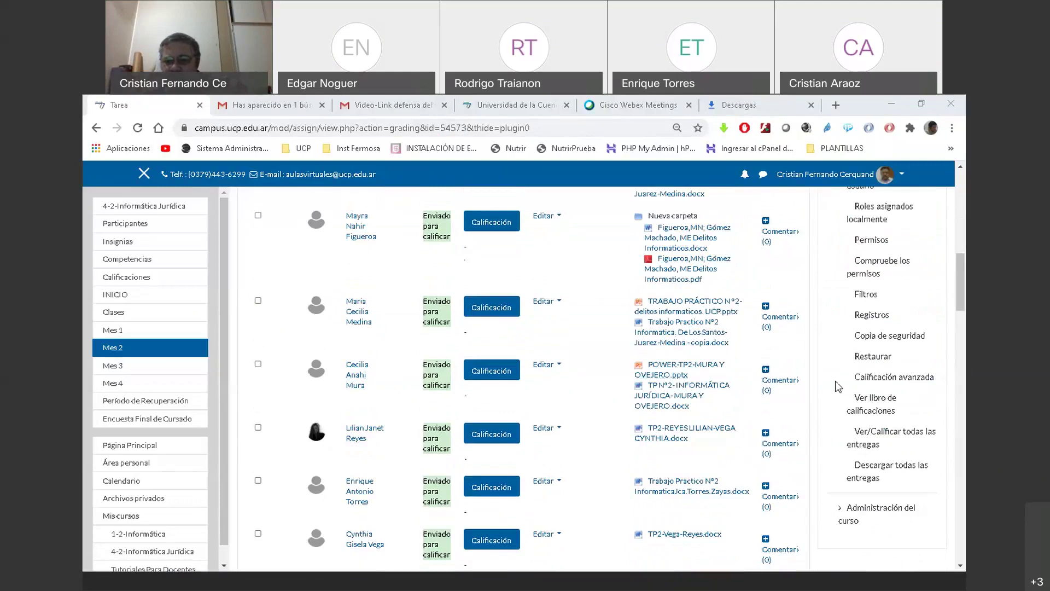
left_click(856, 435)
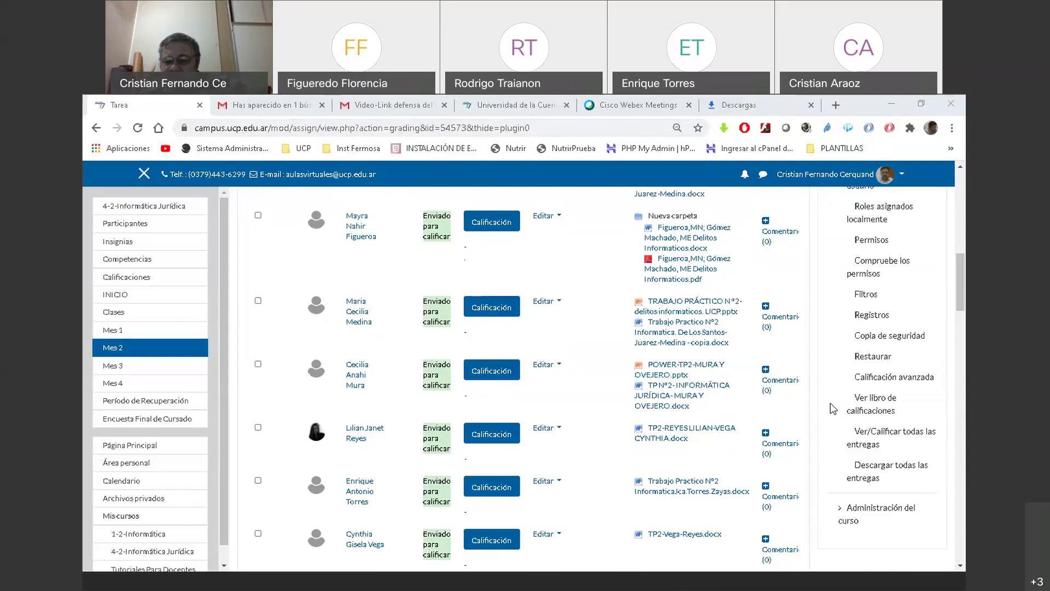
left_click_drag(819, 405, 826, 407)
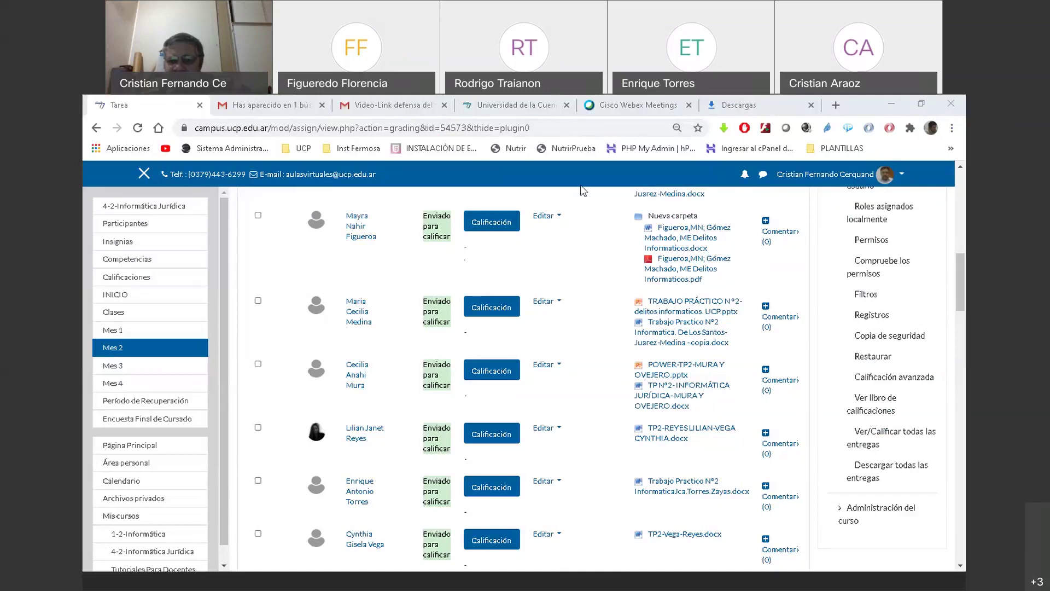
left_click(482, 299)
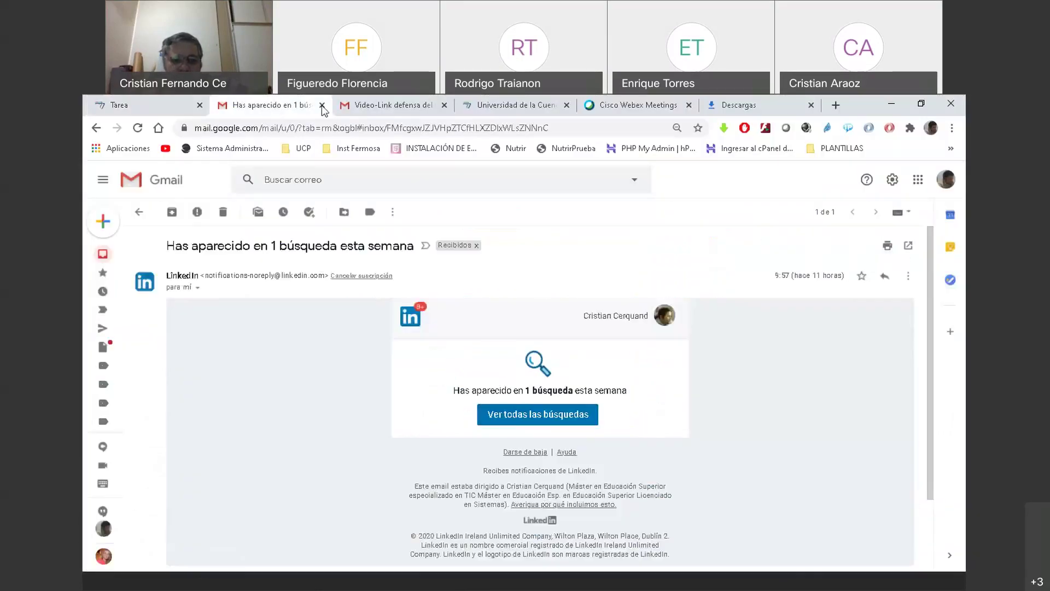
Switch to Gmail, reload the mailbox, view the Webex reminder for Informática Jurídica - Abogacía, and return to the assignment page
left_click(276, 105)
left_click(366, 106)
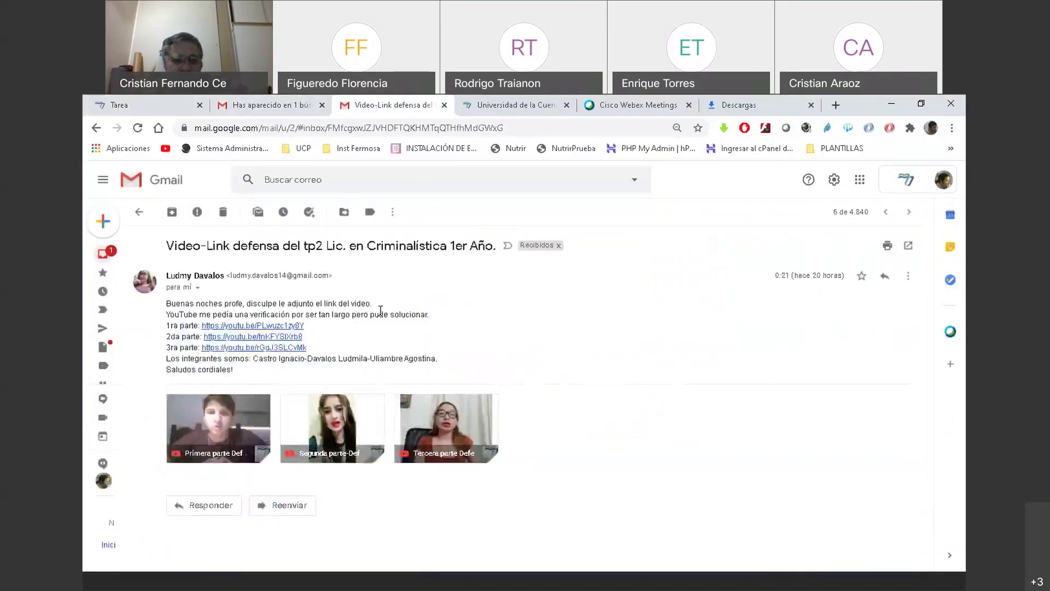
left_click(138, 128)
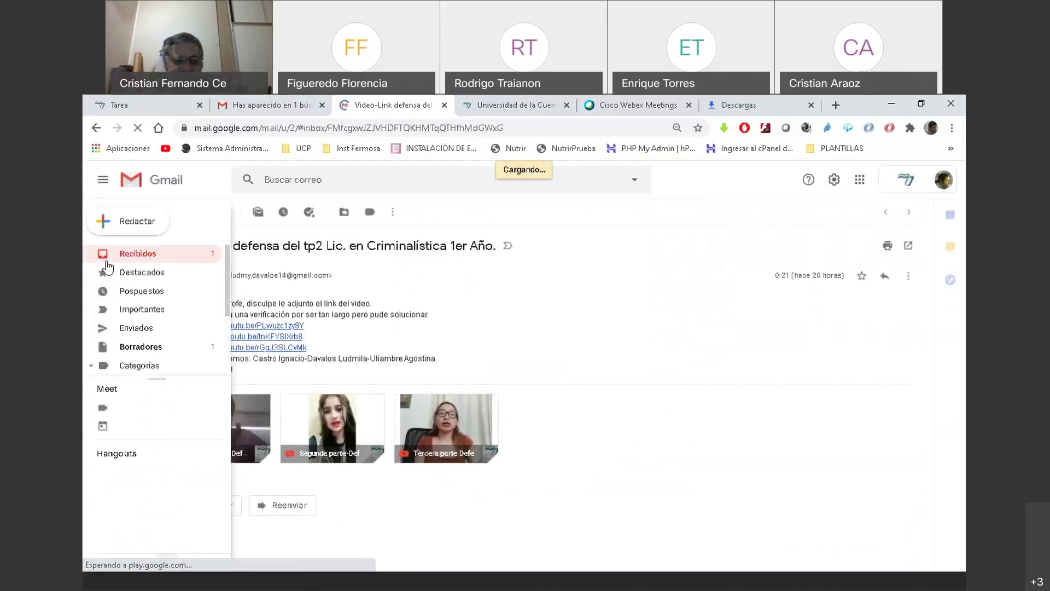
left_click(107, 262)
left_click(438, 237)
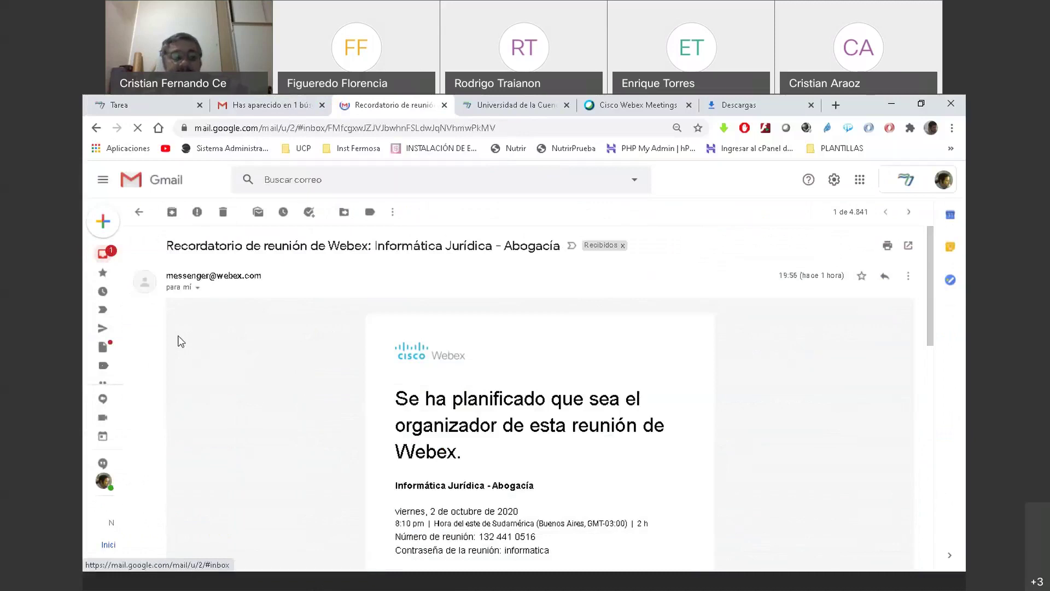
left_click(141, 109)
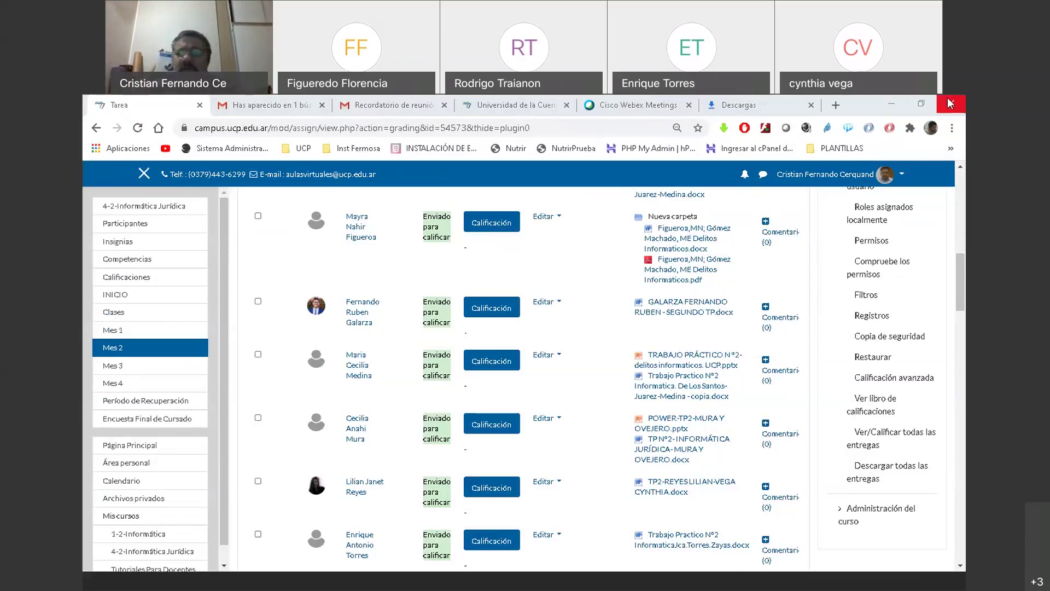
Open YouTube in a new browser tab, show its video upload dialog, and dismiss it without choosing a file
left_click(836, 107)
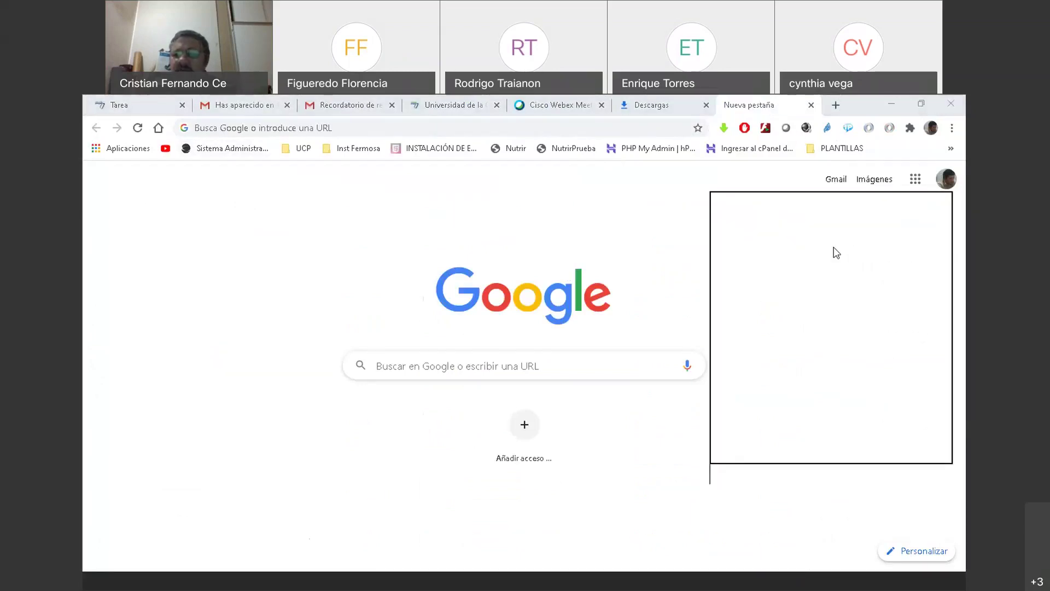
left_click(915, 179)
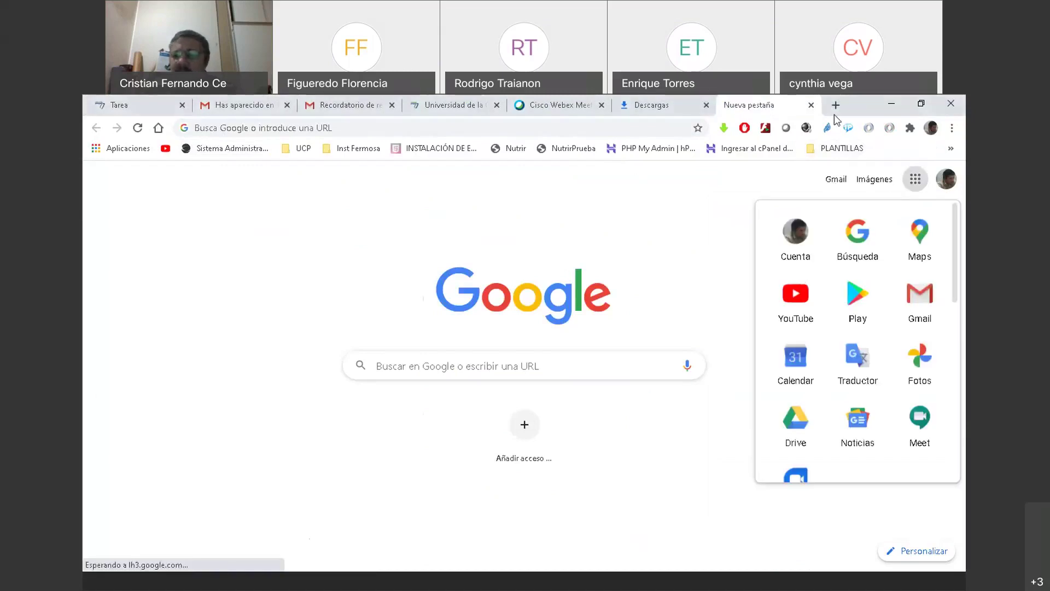
left_click(951, 149)
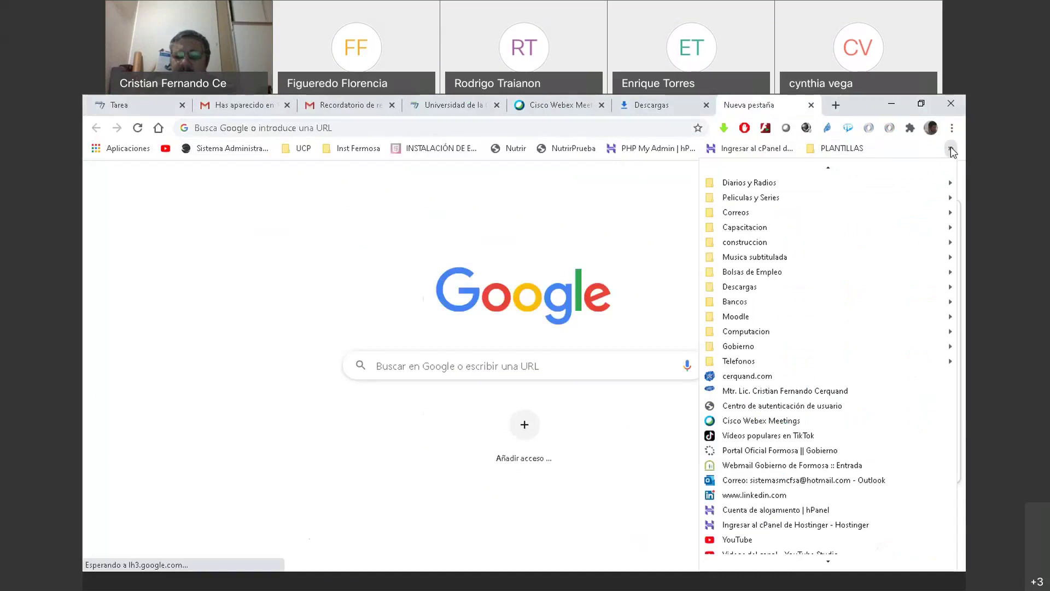
left_click(951, 148)
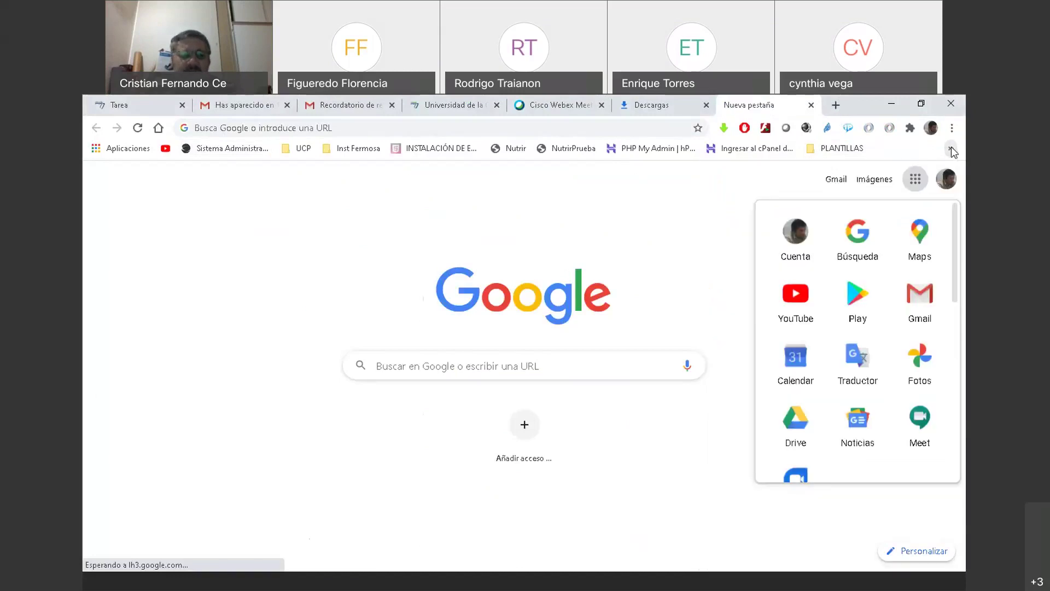
left_click(166, 148)
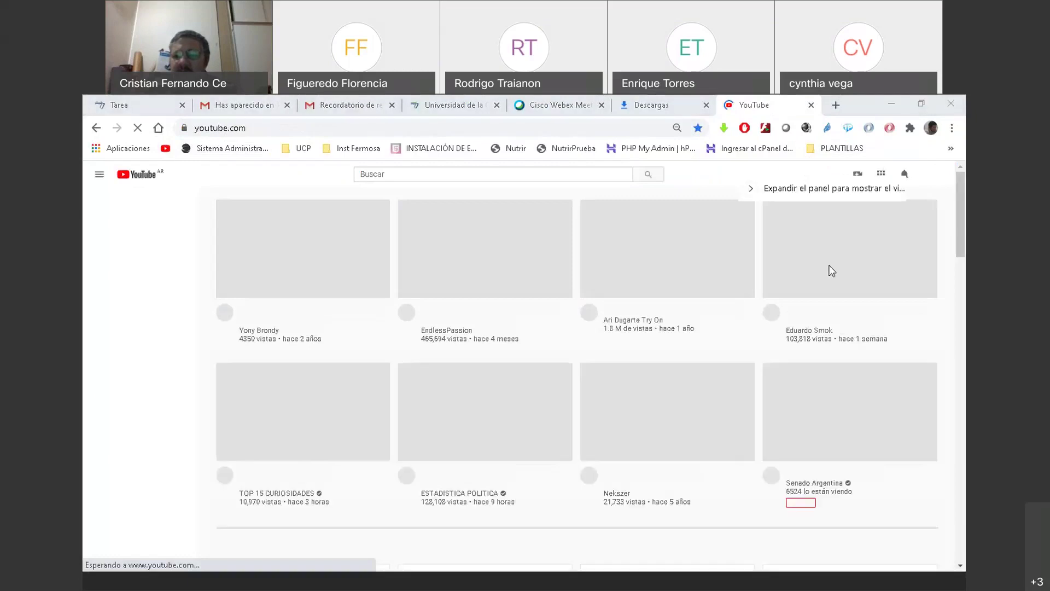
left_click(857, 175)
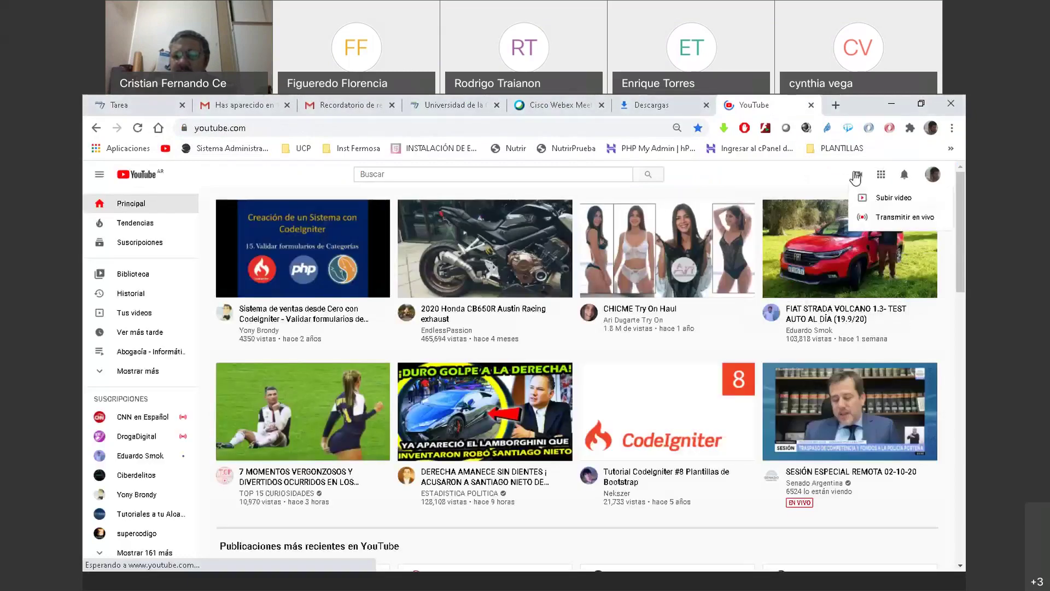
left_click(889, 197)
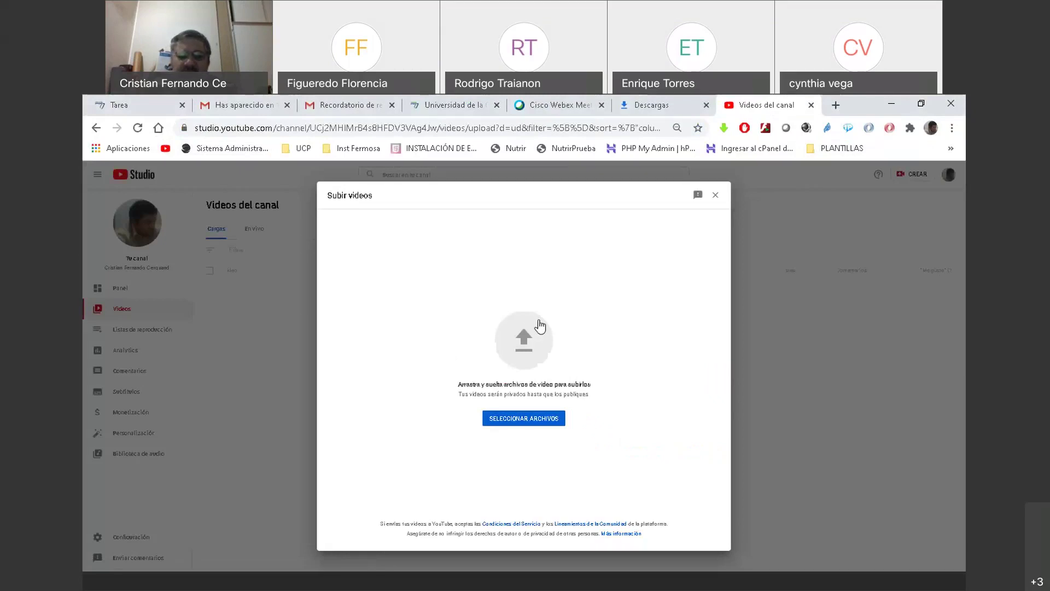
left_click(717, 196)
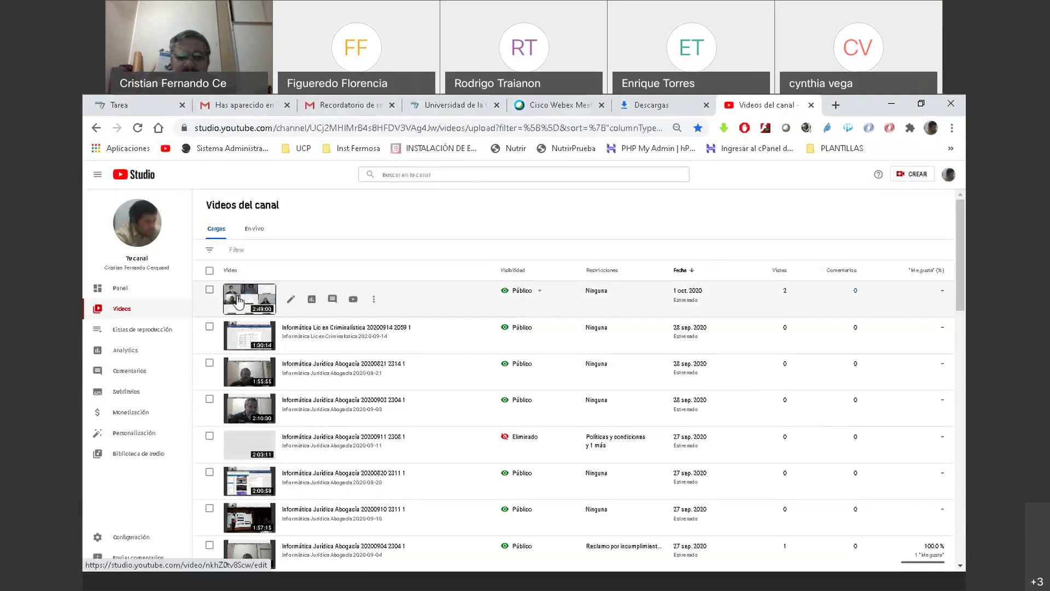
left_click(257, 300)
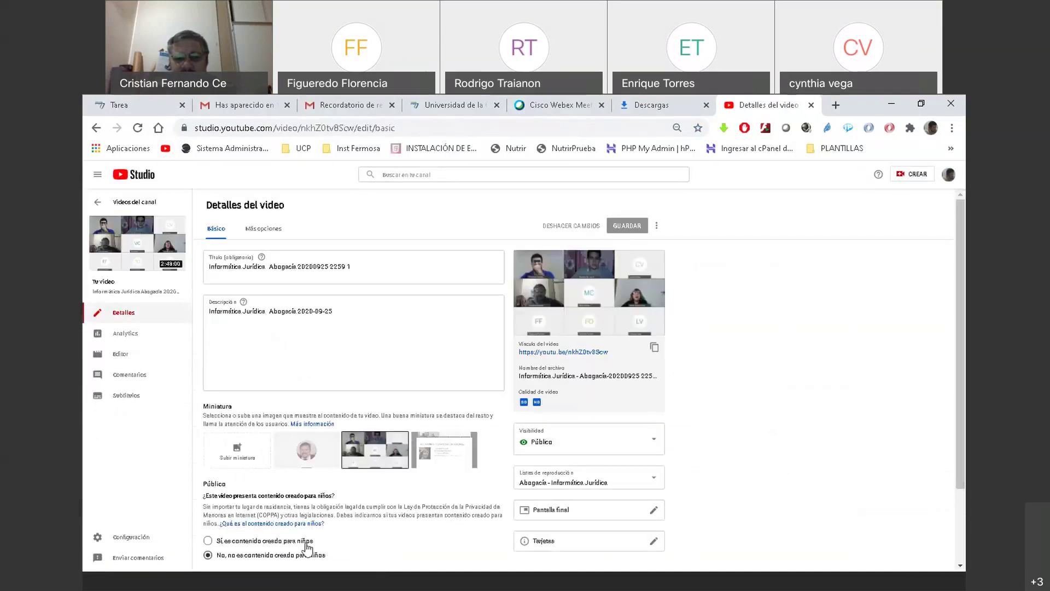
scroll(331, 343, "down", 3)
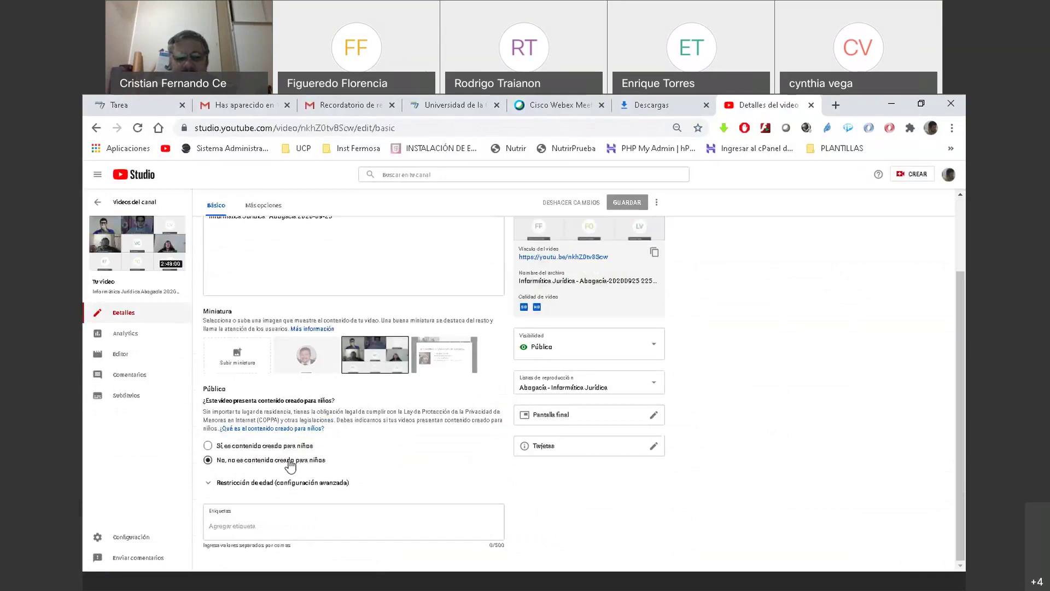
scroll(350, 481, "up", 2)
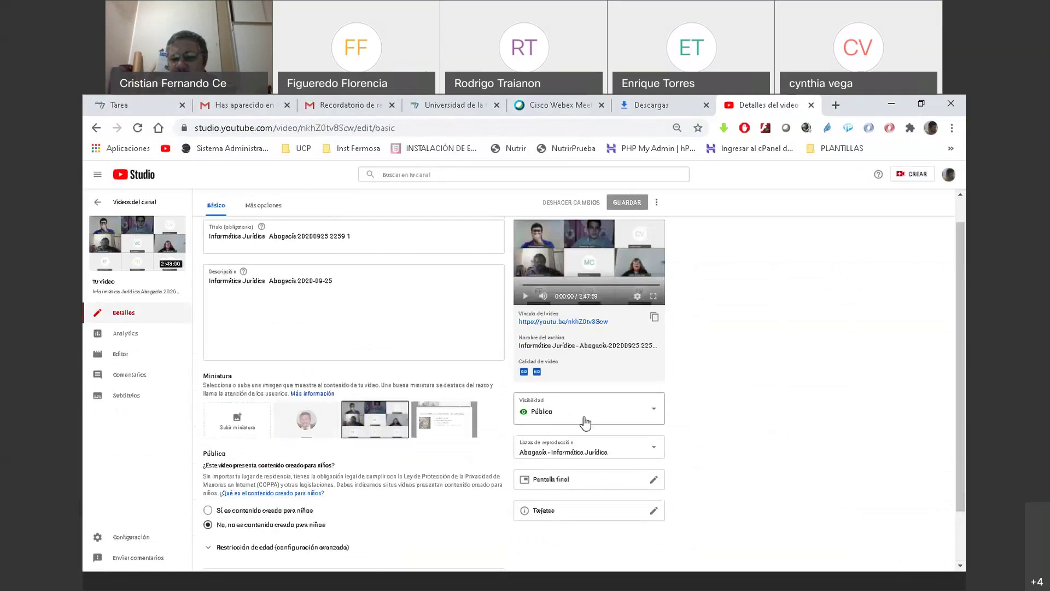
scroll(440, 482, "down", 2)
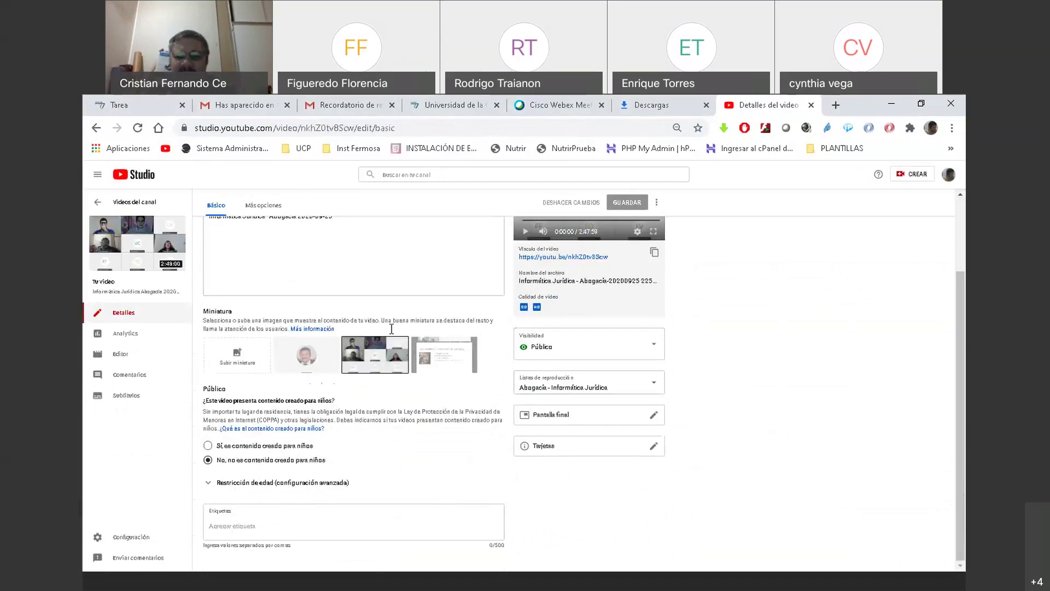
scroll(522, 366, "up", 3)
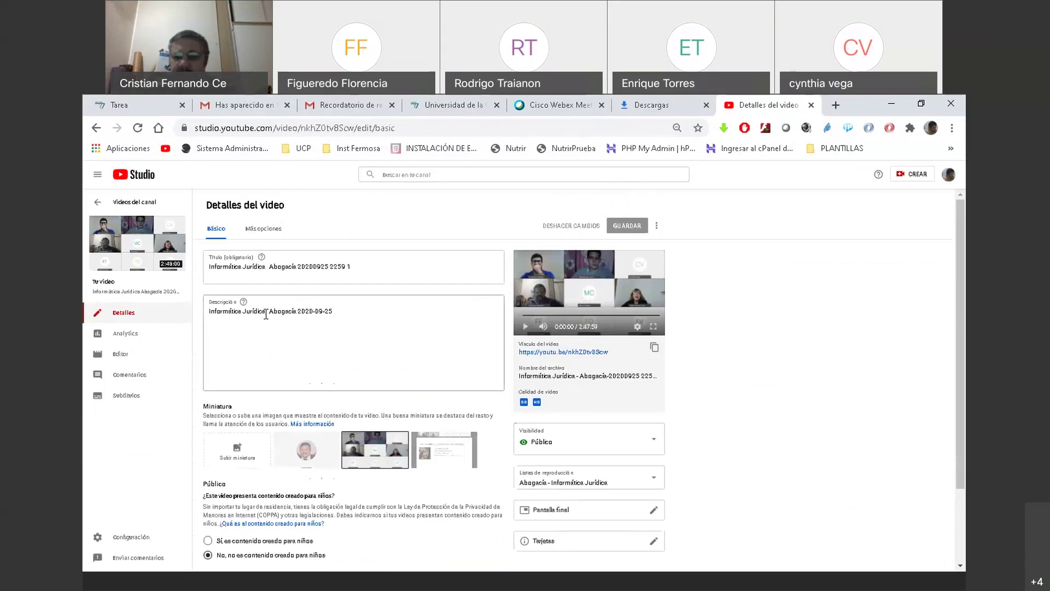
left_click(97, 203)
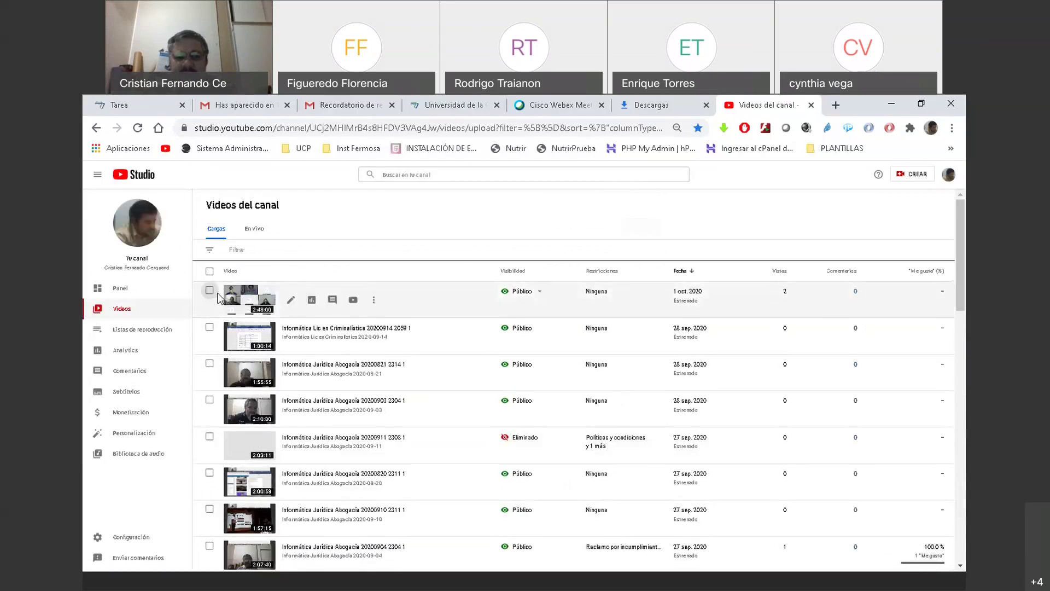
Look through the channel's uploaded videos and their visibility, and close the YouTube Studio page
left_click(209, 291)
left_click(209, 318)
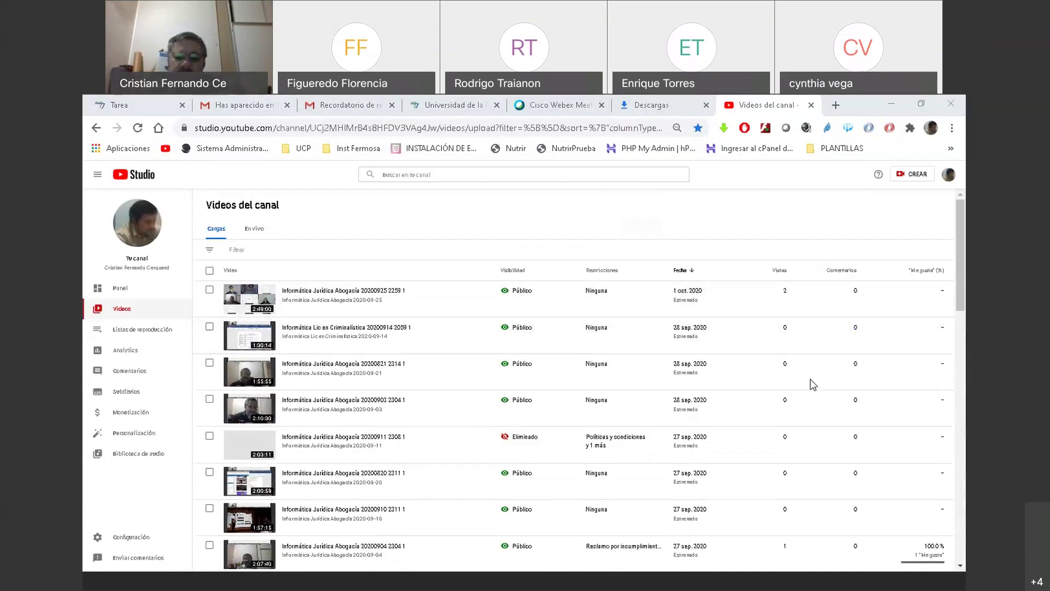
scroll(547, 407, "down", 2)
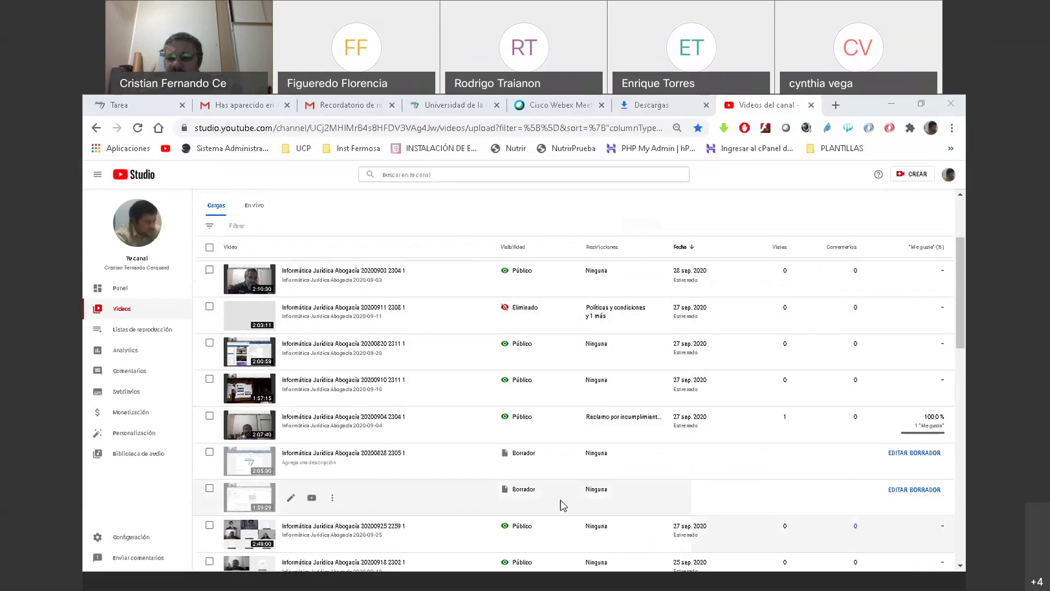
scroll(547, 471, "up", 3)
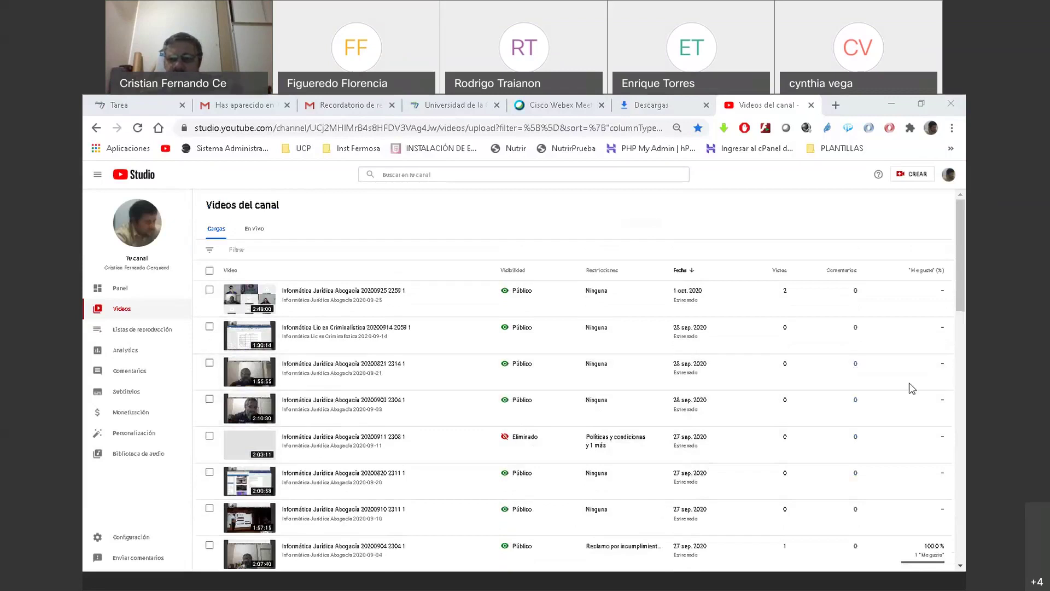
left_click(811, 105)
Reload the Trabajo Práctico Nº 2 grading page and check the updated table for newly submitted student files
scroll(623, 393, "down", 7)
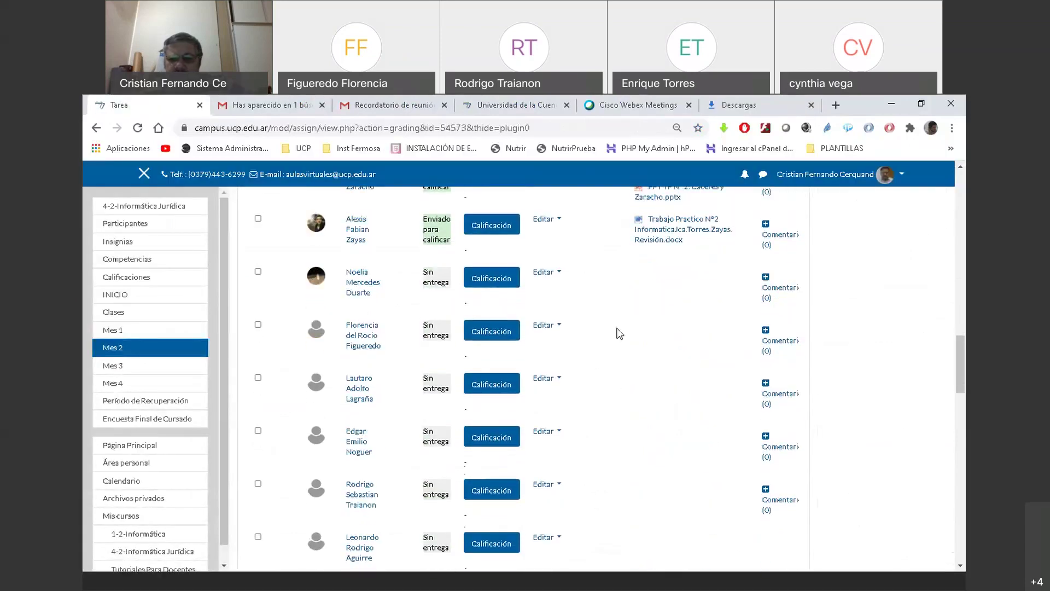
scroll(617, 331, "up", 6)
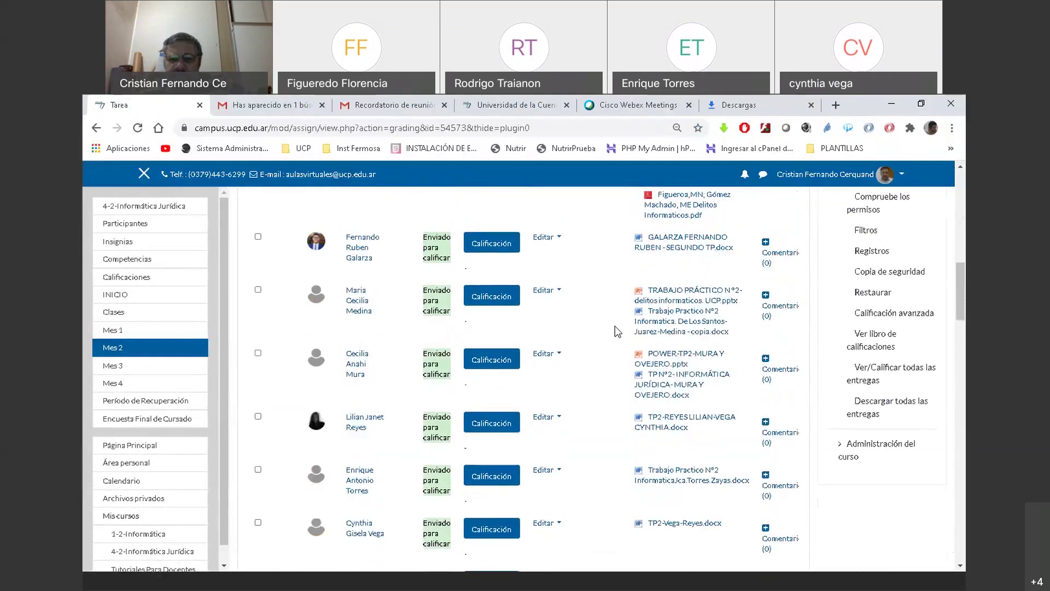
scroll(617, 331, "up", 10)
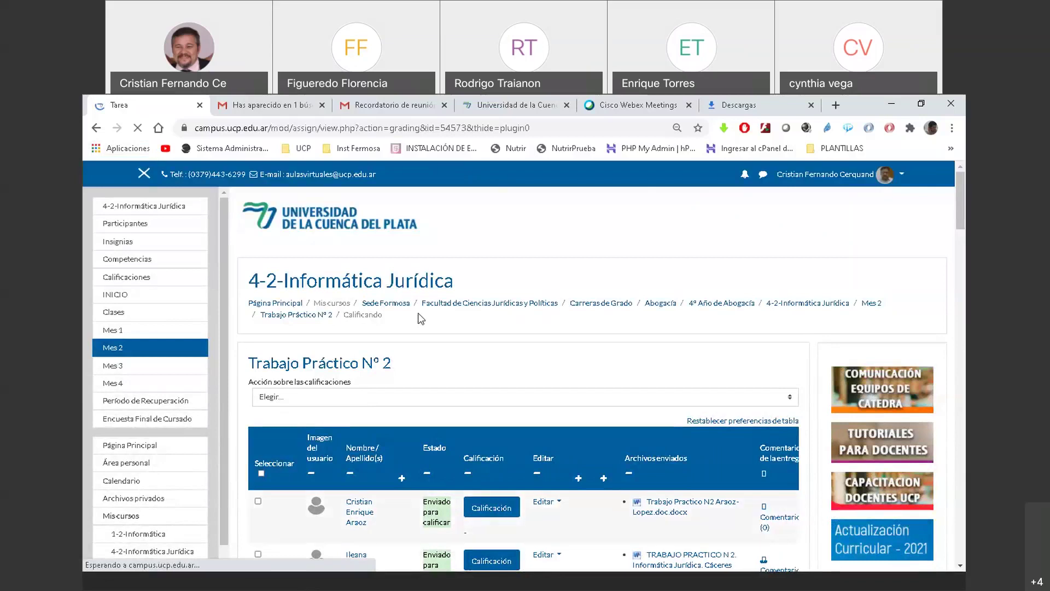
scroll(419, 318, "down", 6)
scroll(419, 319, "down", 7)
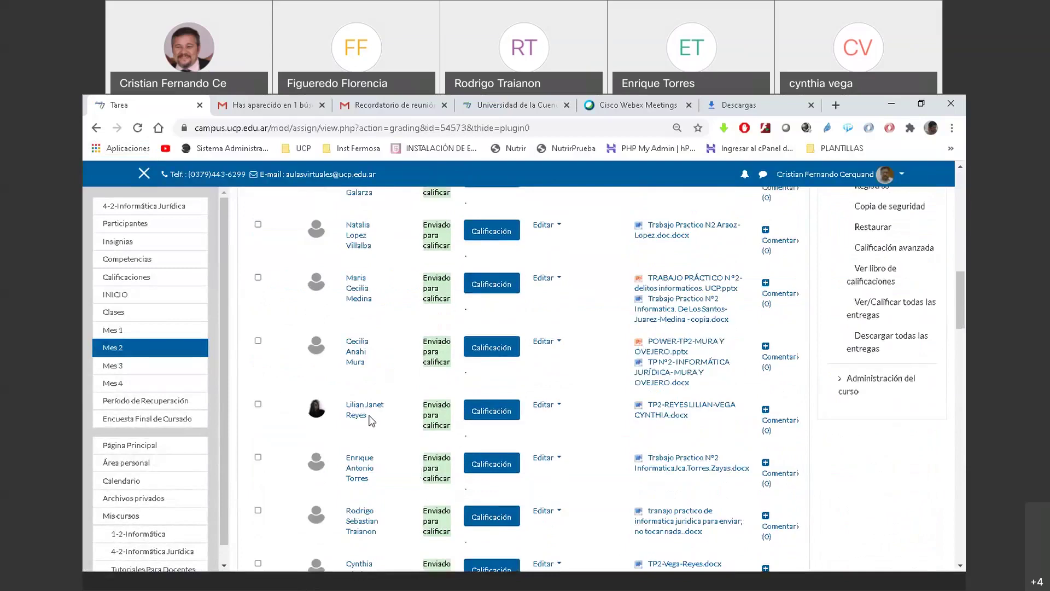
scroll(358, 488, "down", 3)
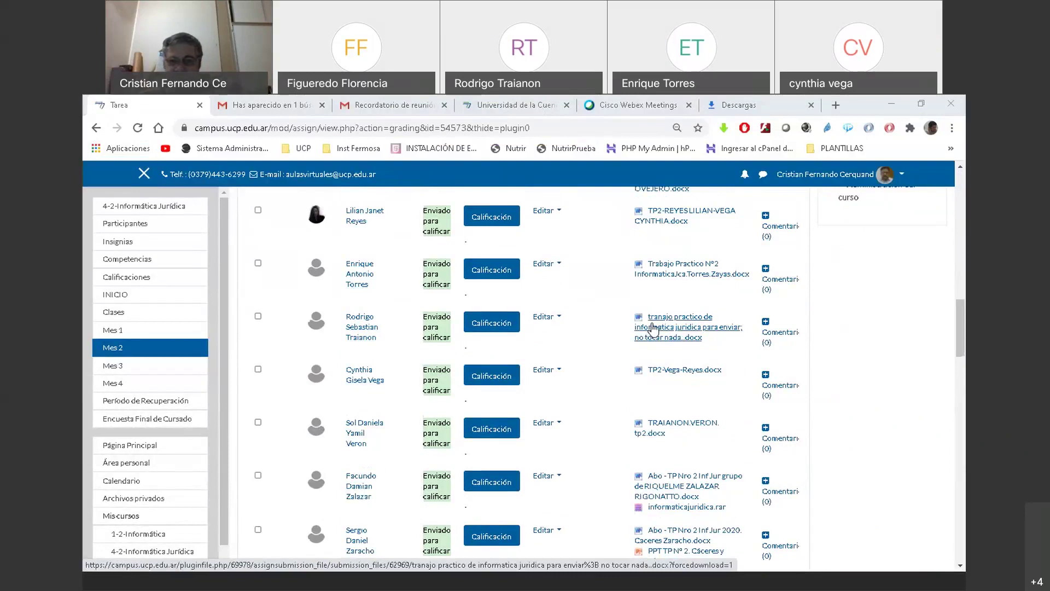
scroll(432, 172, "down", 2)
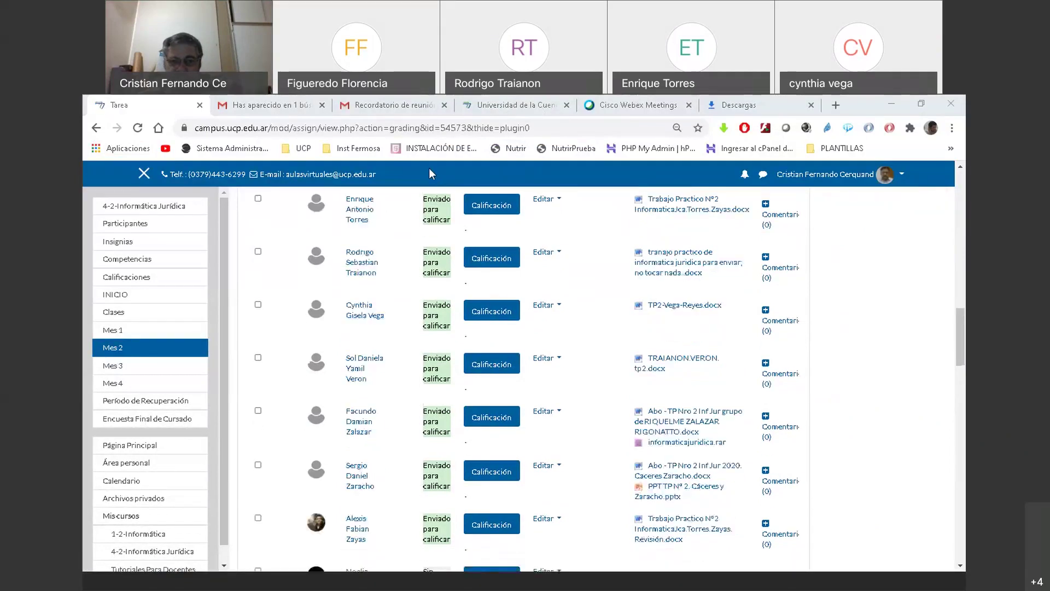
scroll(429, 169, "up", 3)
scroll(428, 169, "up", 3)
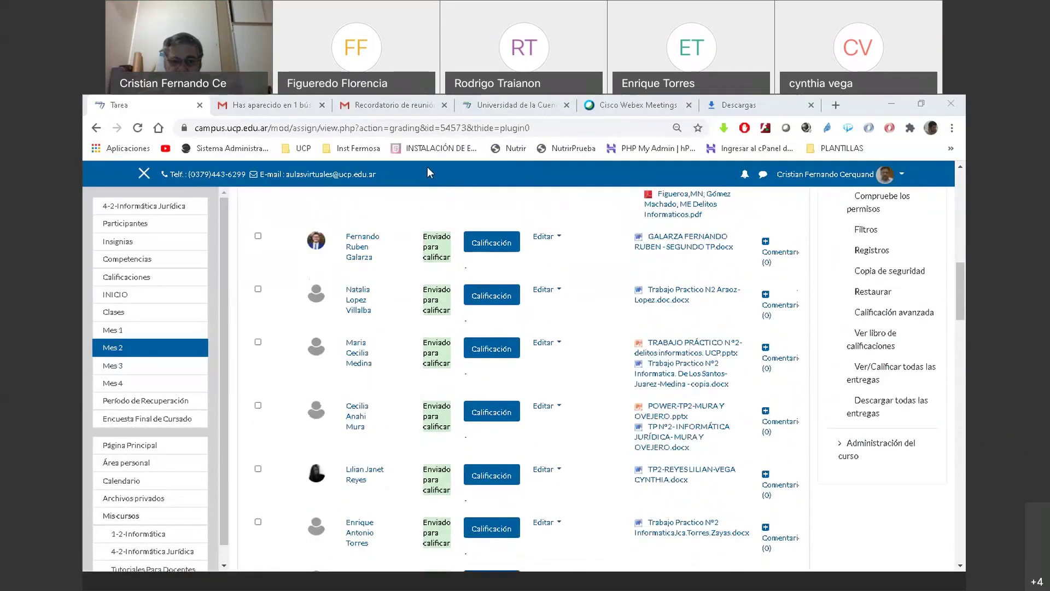
Look through the submitted files in the Trabajo Práctico Nº 2 grading table, from the first students to the last
scroll(427, 169, "up", 3)
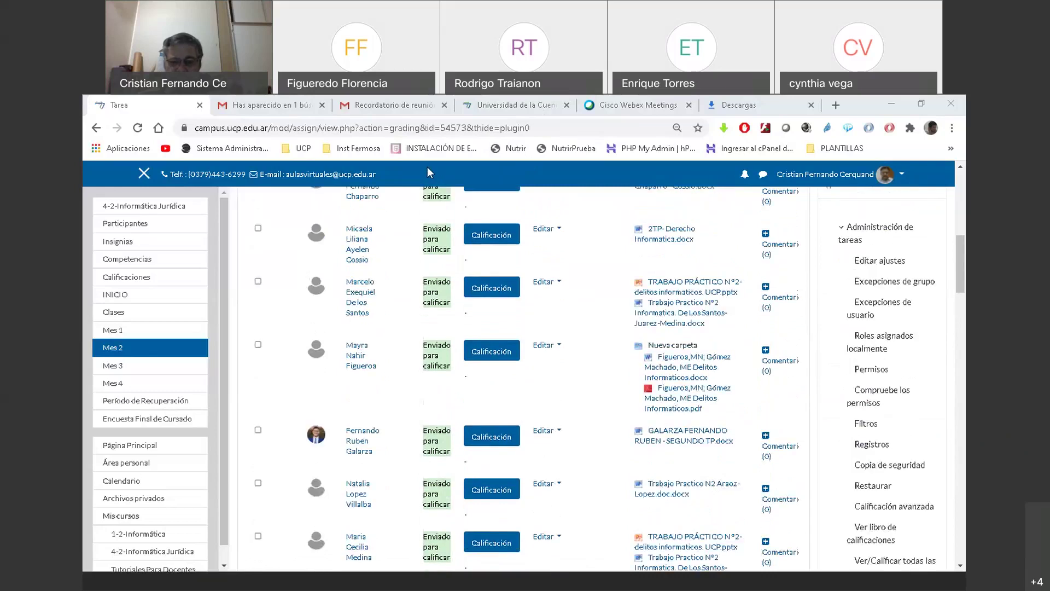
scroll(428, 169, "up", 4)
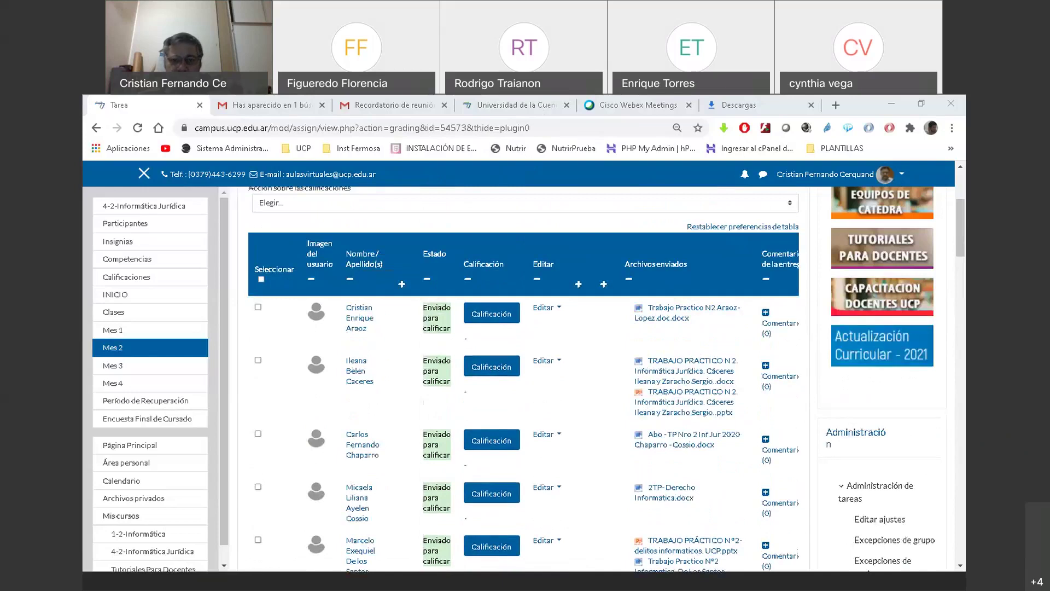
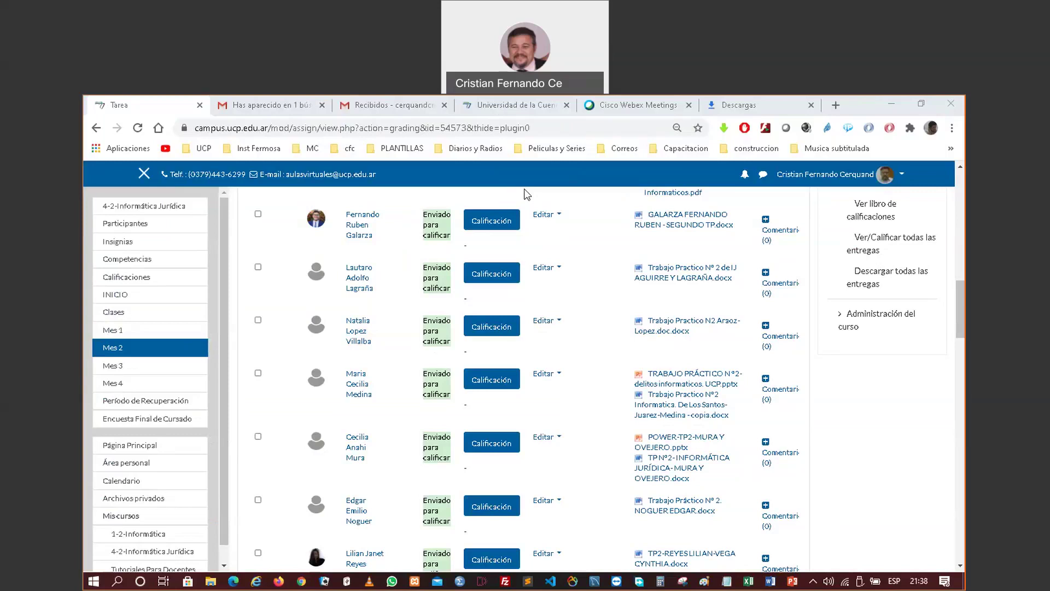
scroll(693, 324, "down", 14)
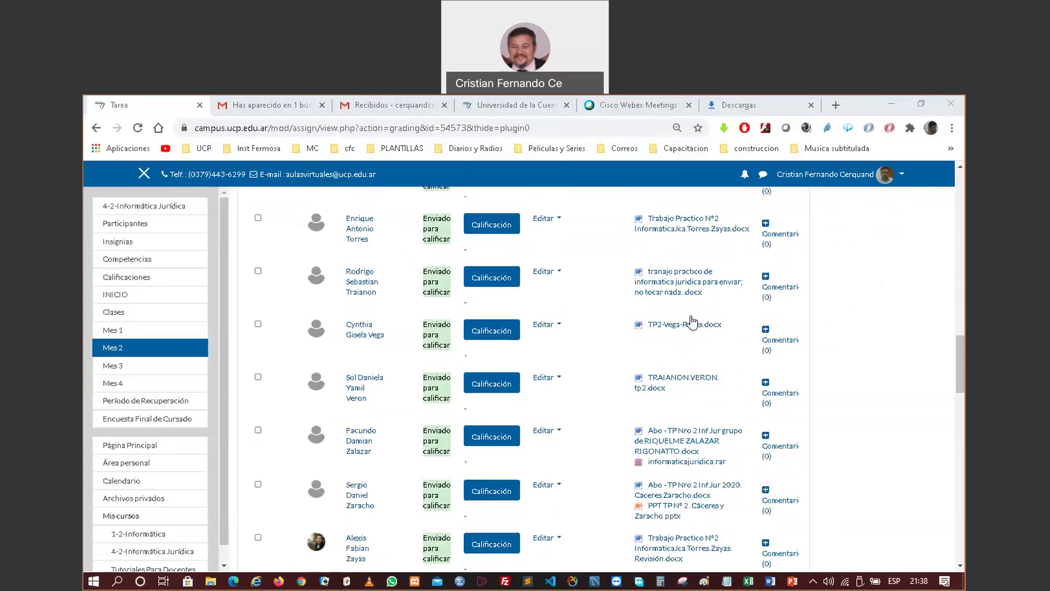
scroll(694, 324, "up", 15)
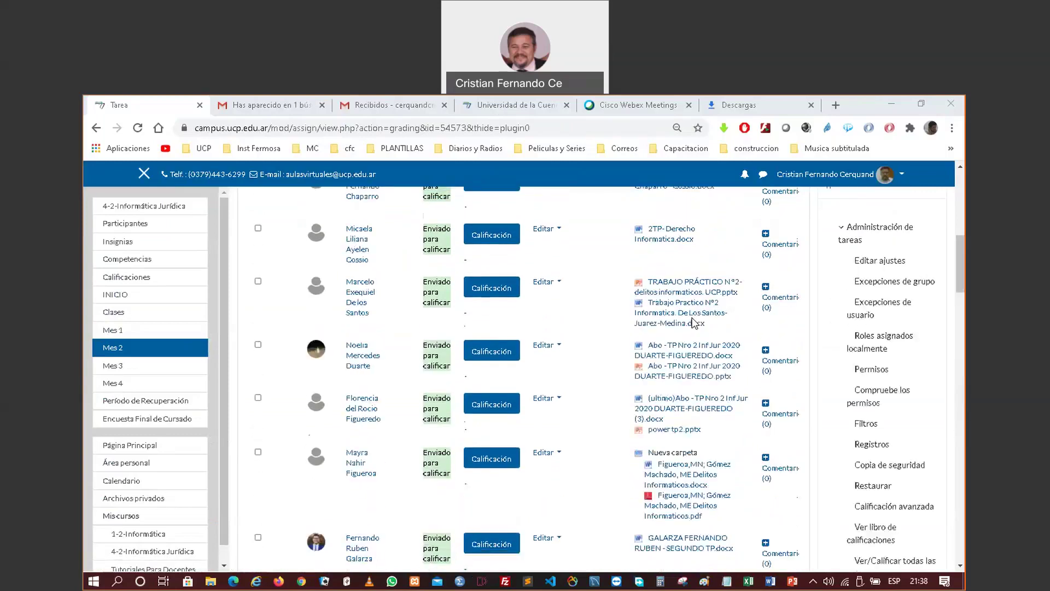
scroll(715, 314, "down", 2)
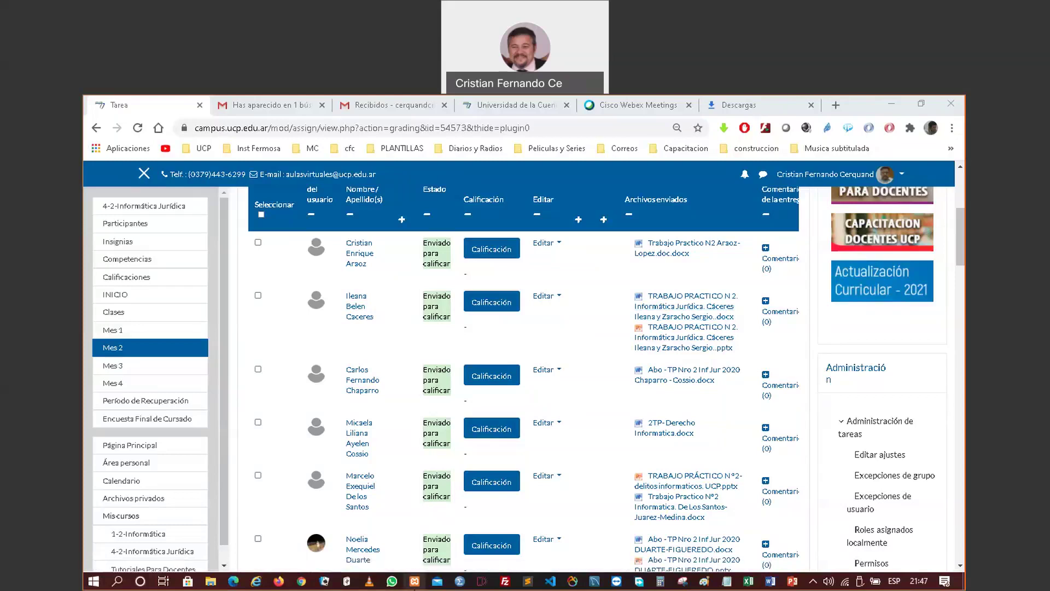
Switch to WhatsApp, open the unread chat with a YouTube link, and copy the link from the message
left_click(393, 582)
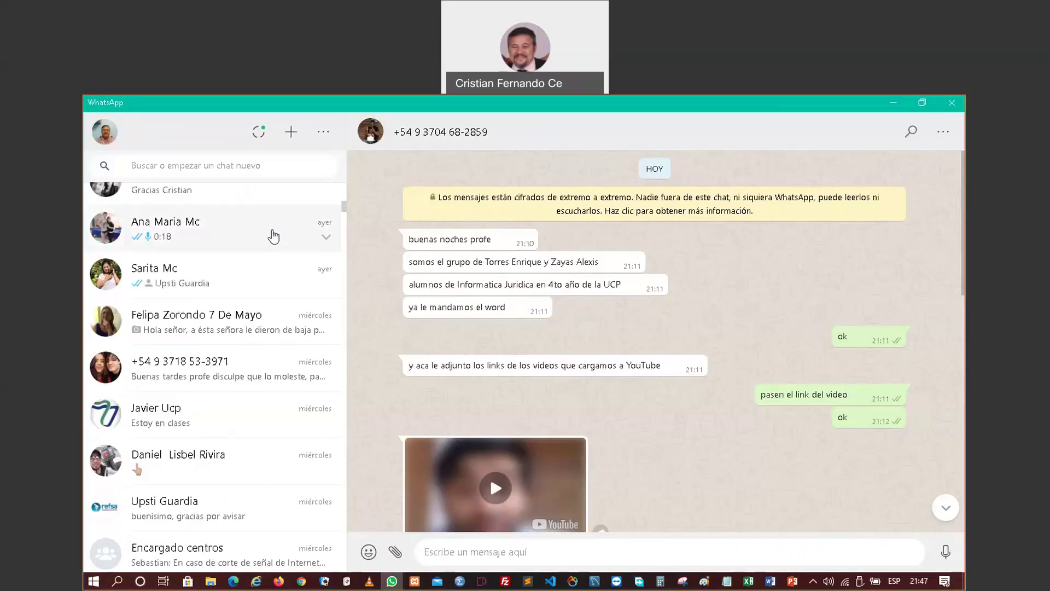
scroll(268, 291, "down", 5)
scroll(279, 285, "up", 3)
scroll(278, 284, "up", 10)
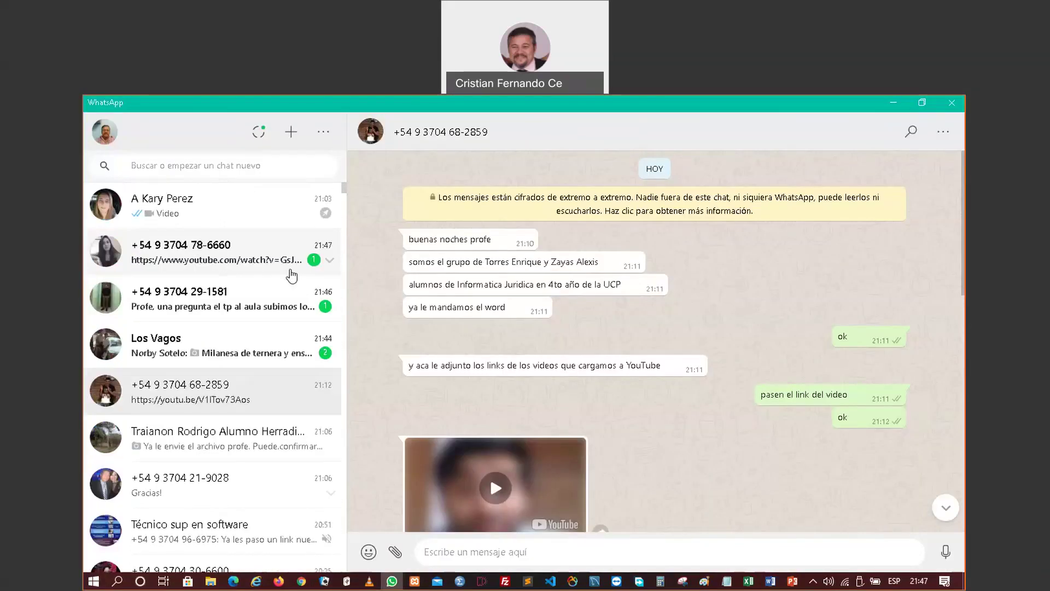
left_click(230, 268)
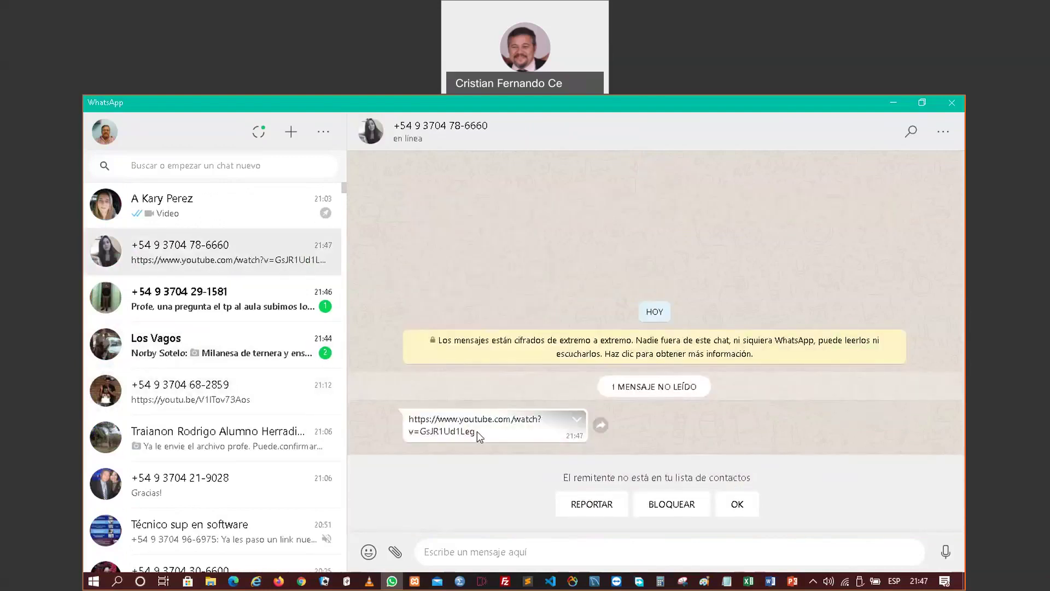
left_click_drag(470, 436, 382, 425)
key("ctrl+c")
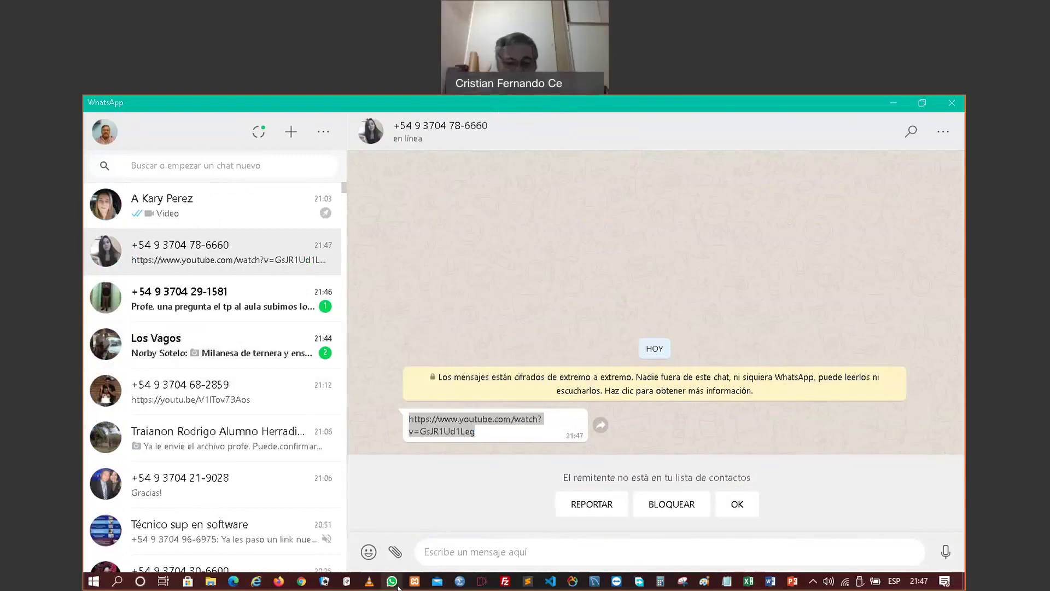
Switch to Chrome and open the copied YouTube link in a new tab
left_click(301, 582)
left_click(839, 103)
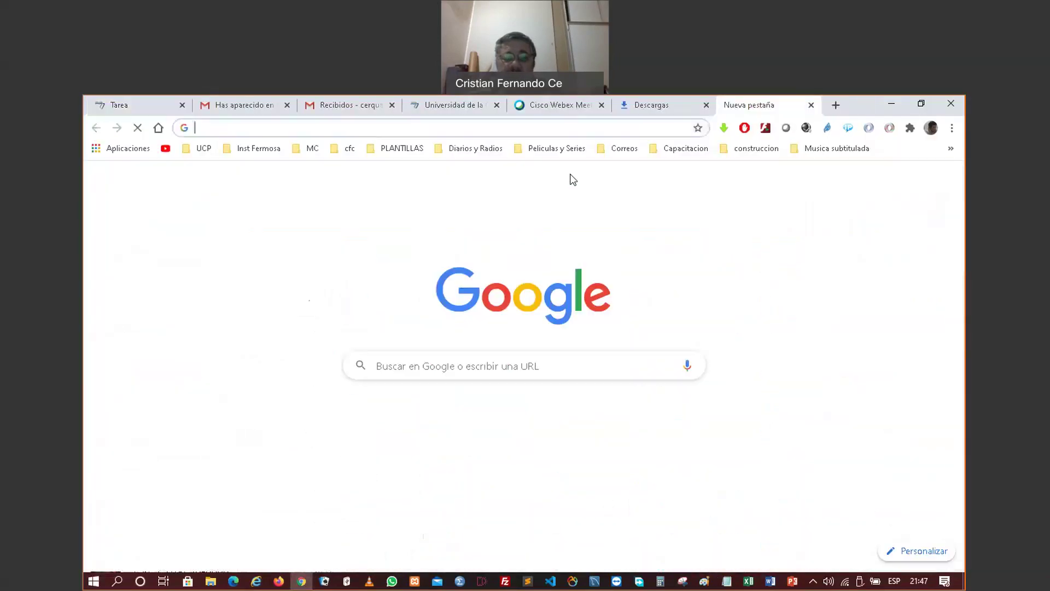
key("ctrl+v")
key("Return")
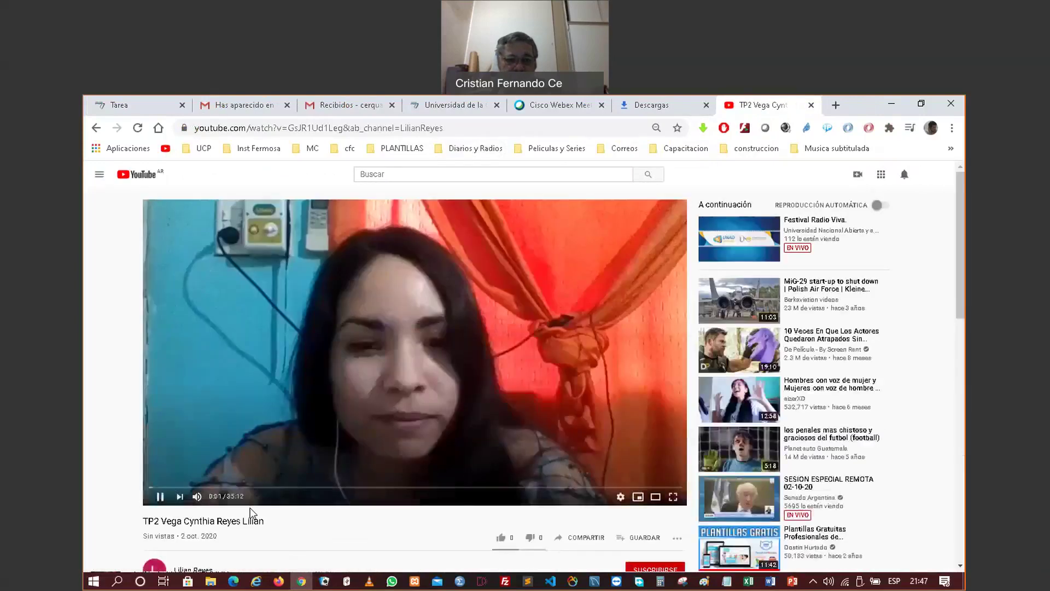
Copy the title of the students' TP2 video from its YouTube page
scroll(251, 514, "down", 2)
left_click_drag(264, 392, 146, 384)
key("ctrl+c")
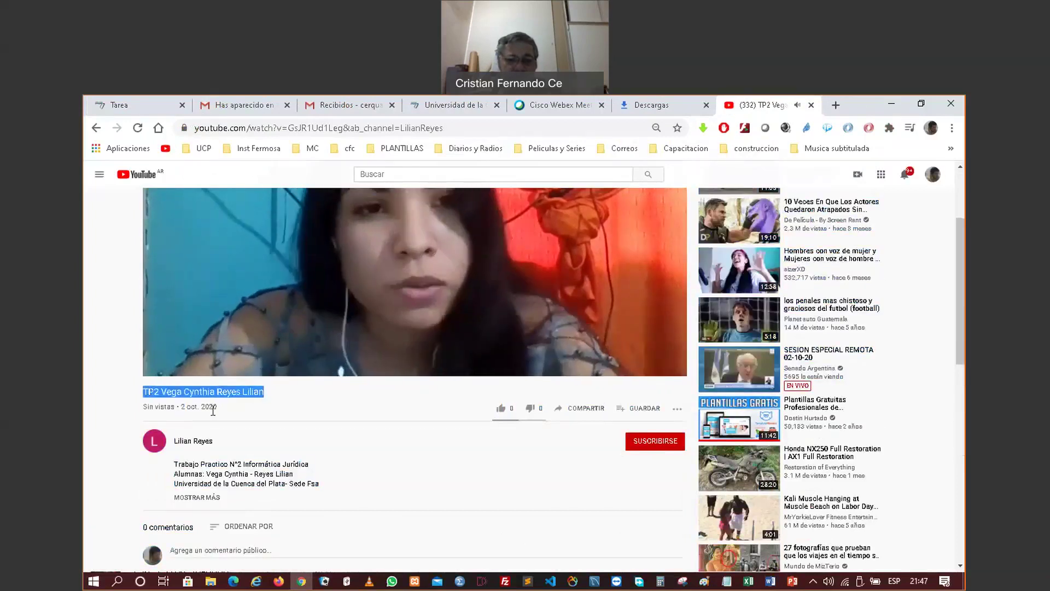
Insert "ss" before youtube.com in the video's address and load it to reach the savefrom.net download page
scroll(212, 410, "up", 2)
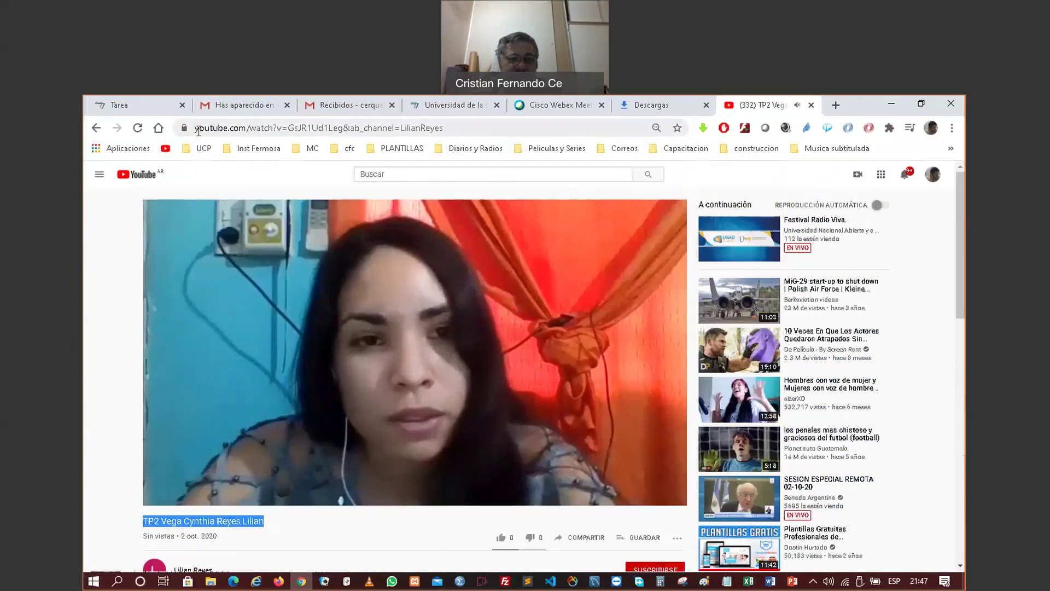
left_click(197, 130)
left_click(195, 130)
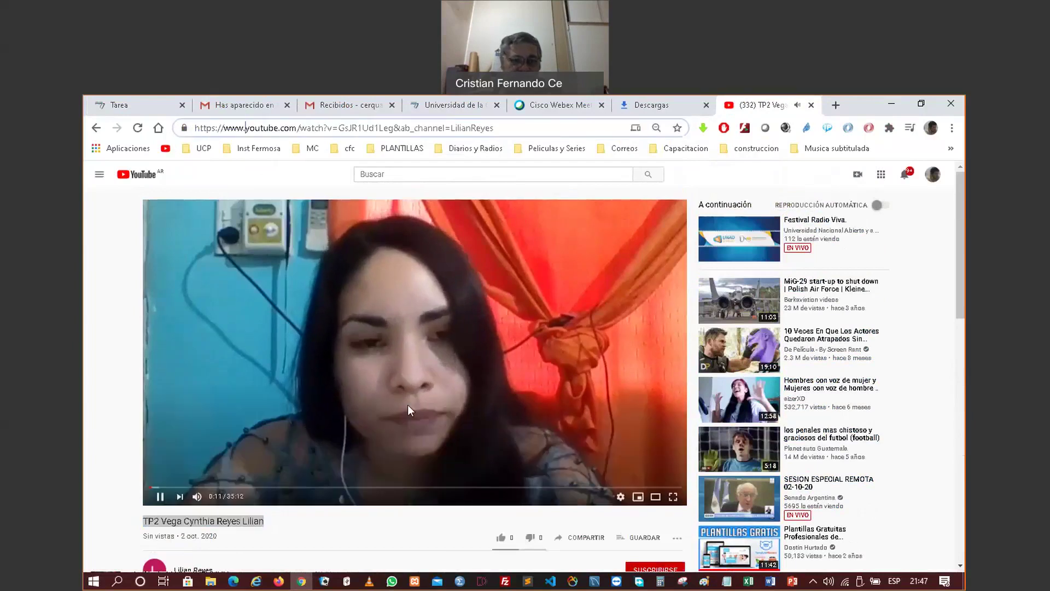
type("ss")
key("Return")
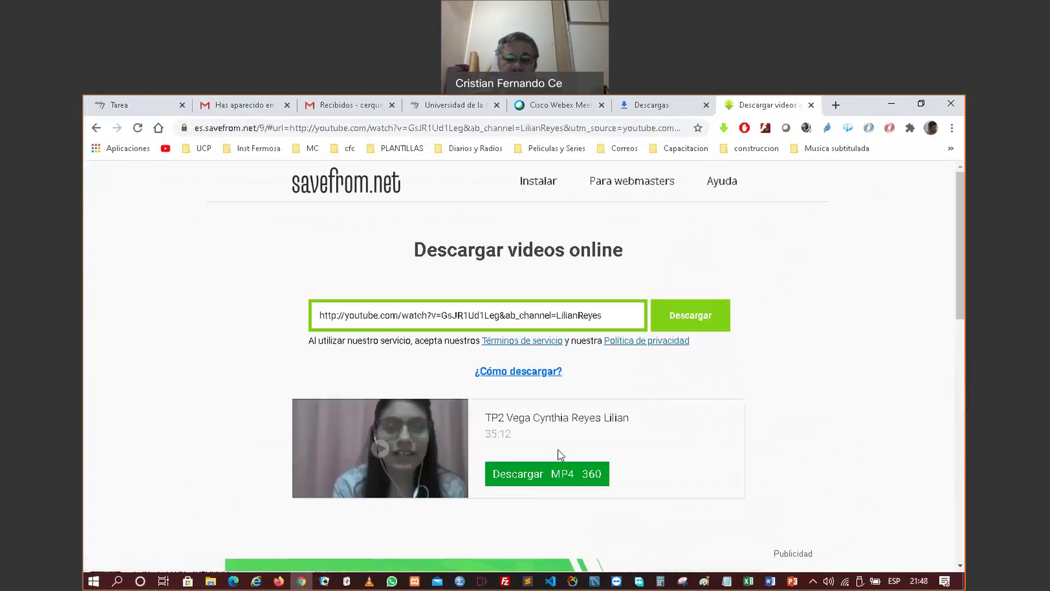
Open the MP4 360 version of the video from savefrom.net and download it from the player
left_click(526, 479)
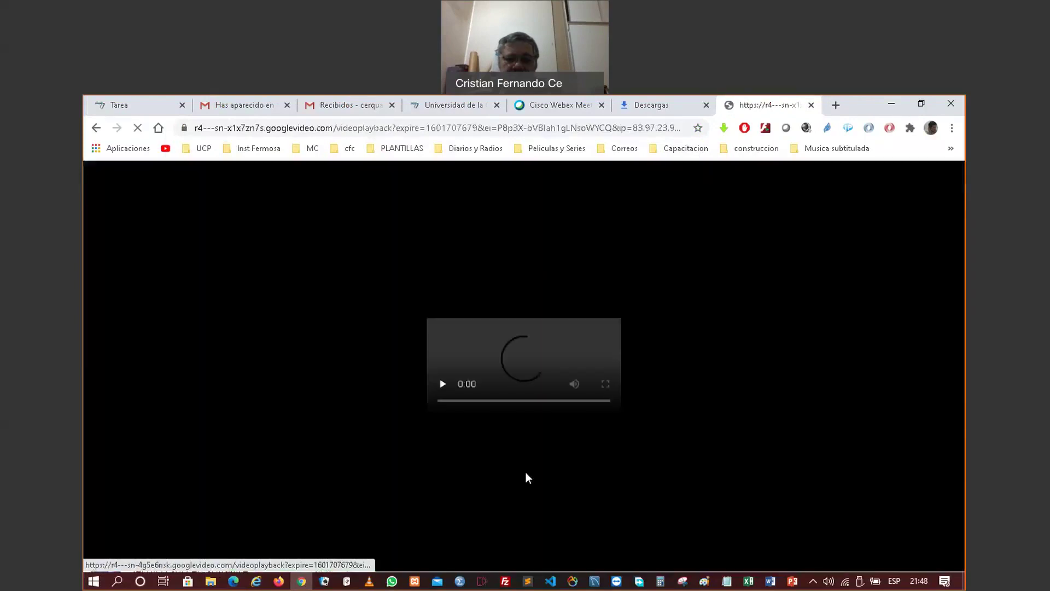
left_click(715, 452)
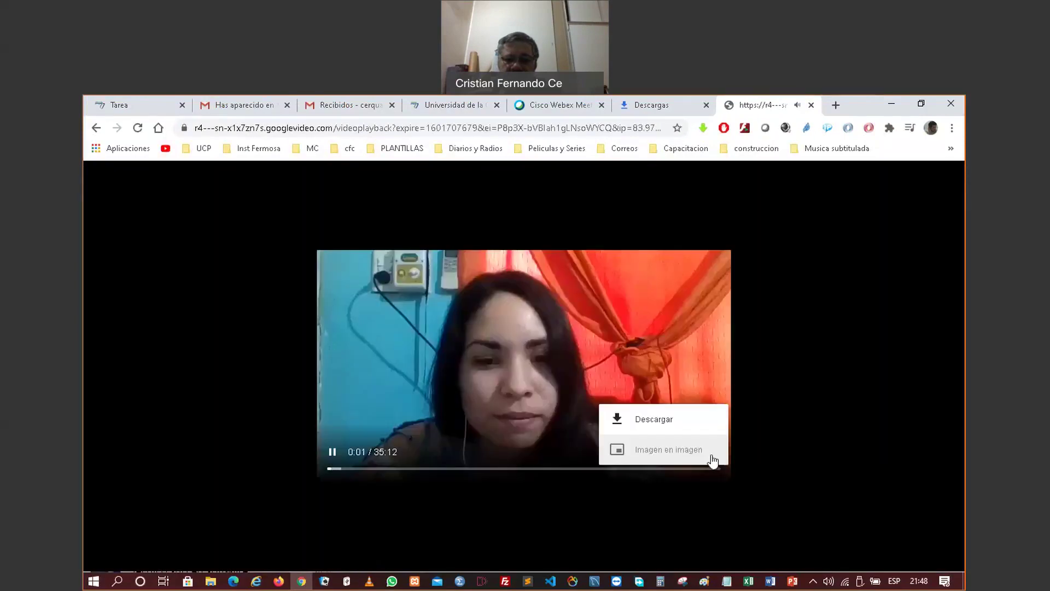
left_click(664, 423)
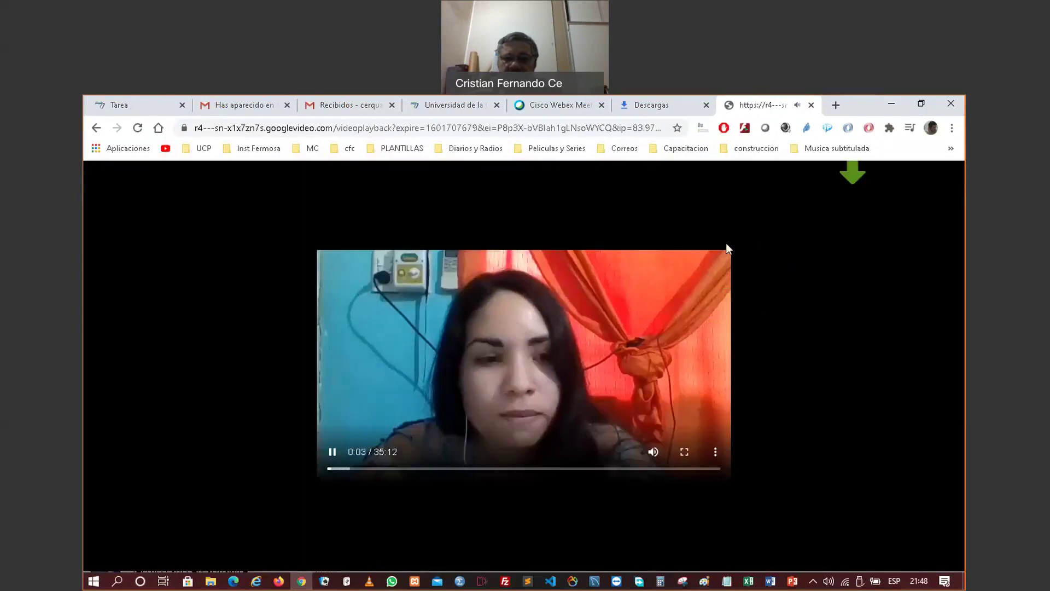
Pause the playing video while checking its download, and remove the deleted video's entry from the downloads list
left_click(702, 130)
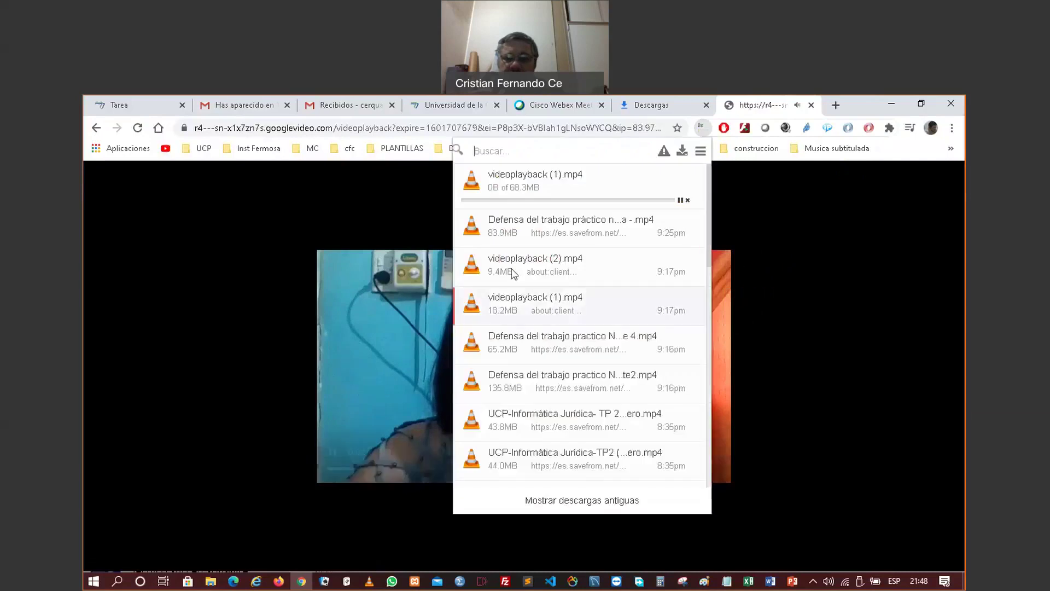
left_click(332, 453)
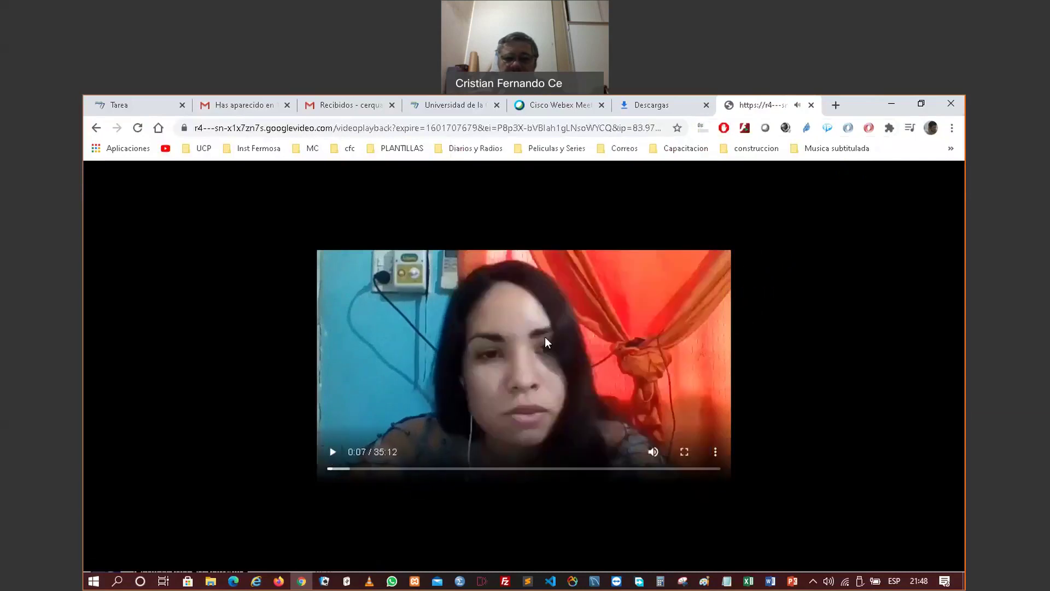
left_click(703, 129)
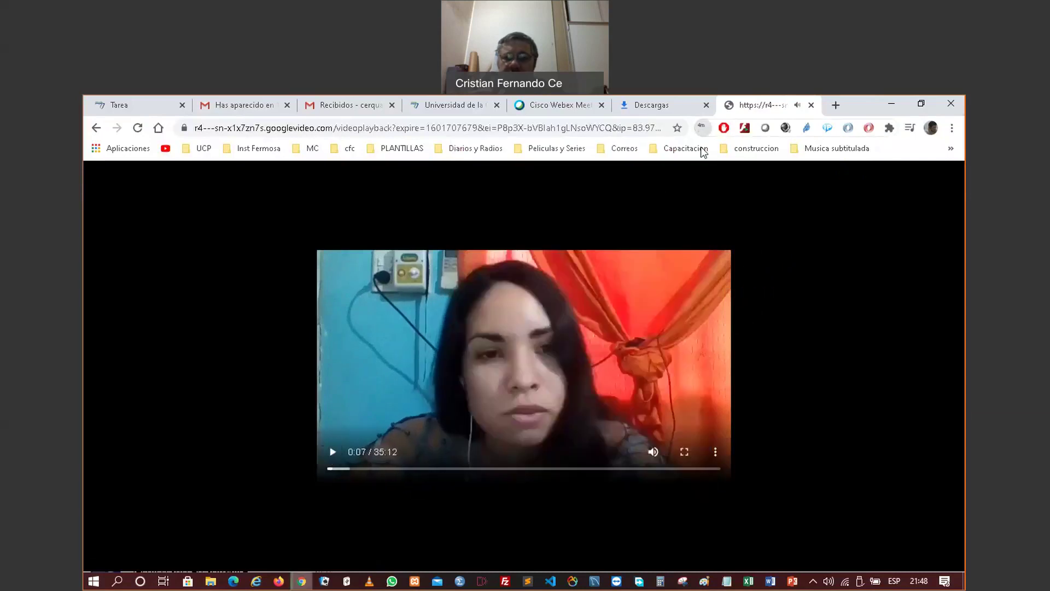
left_click(634, 104)
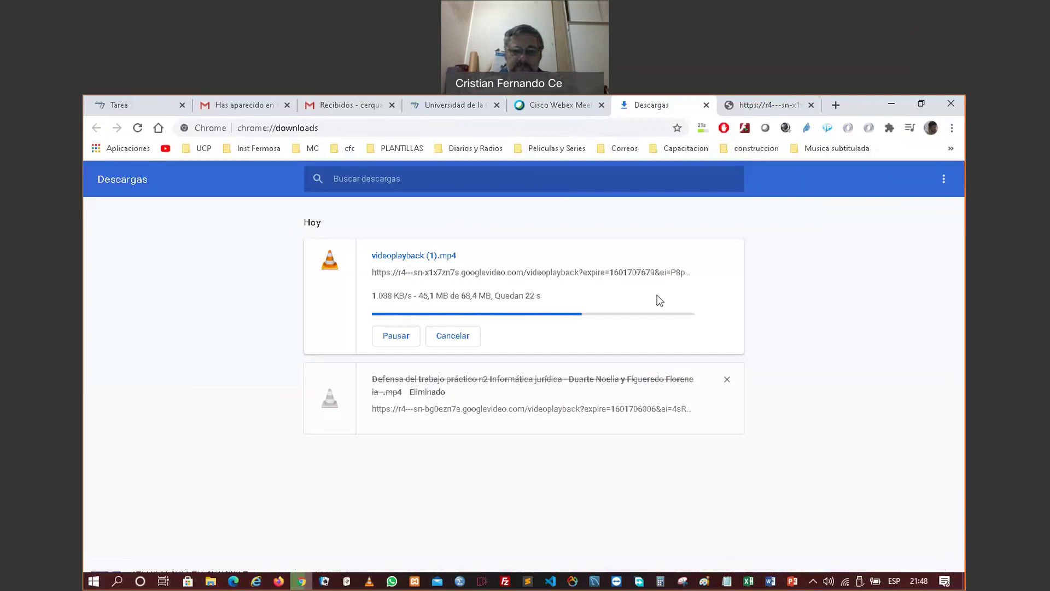
left_click(727, 380)
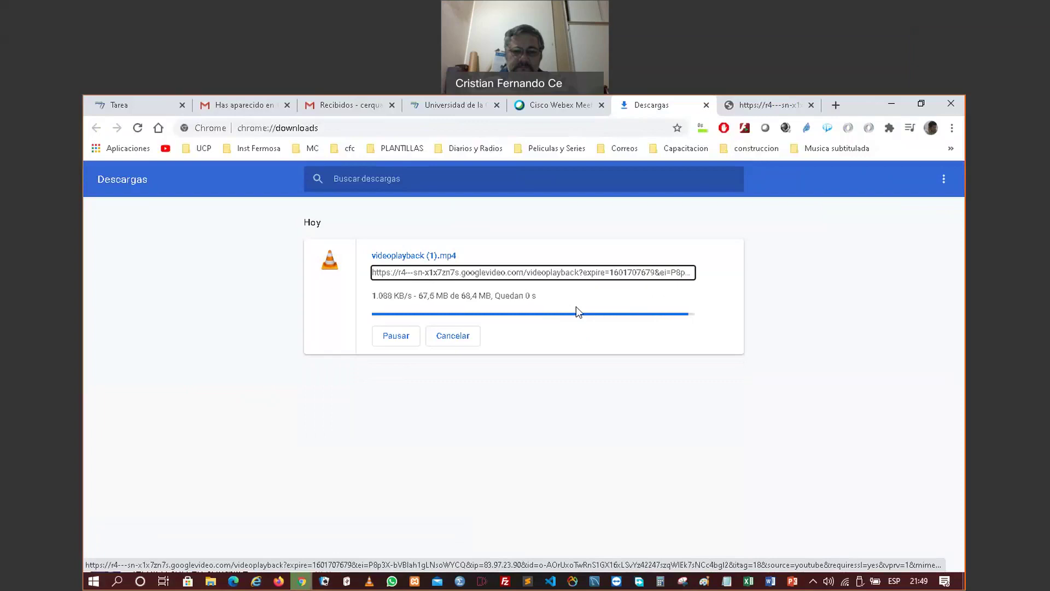
Show the downloaded videoplayback (1).mp4 in its folder and rename it with the copied video title
left_click(399, 305)
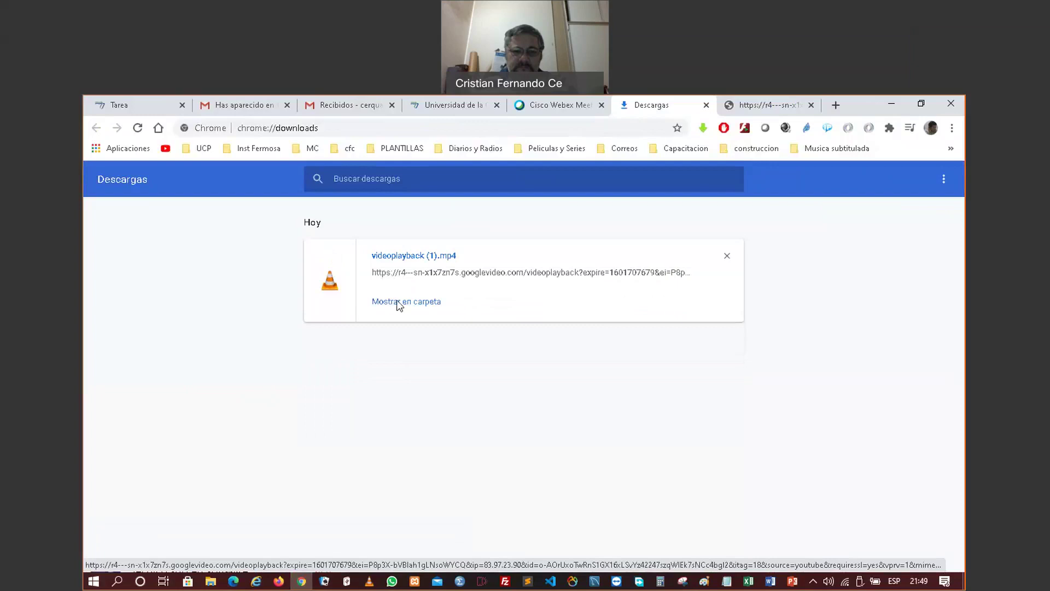
key("F2")
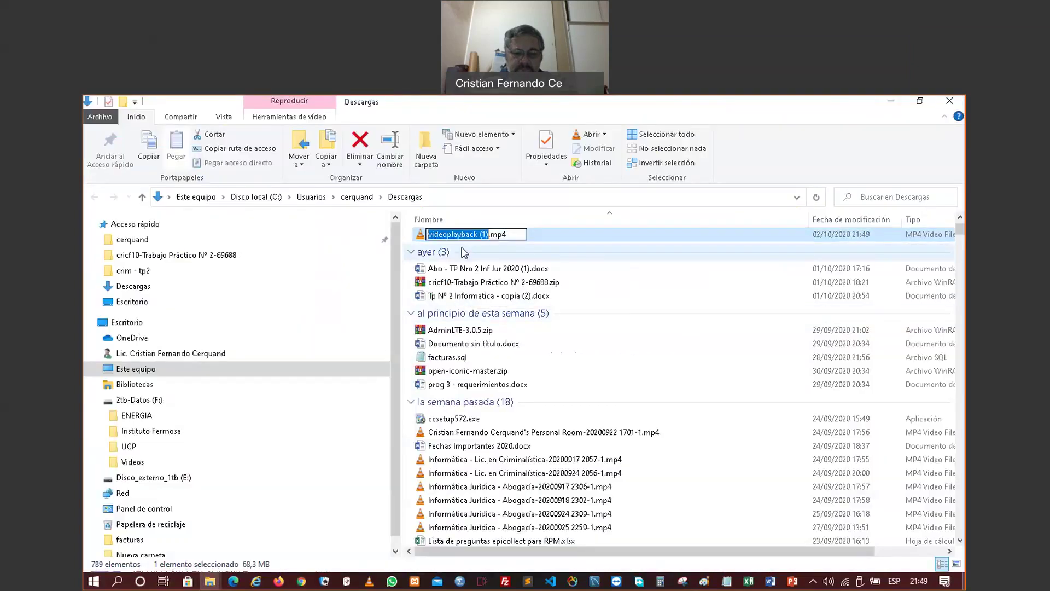
key("ctrl+v")
key("Return")
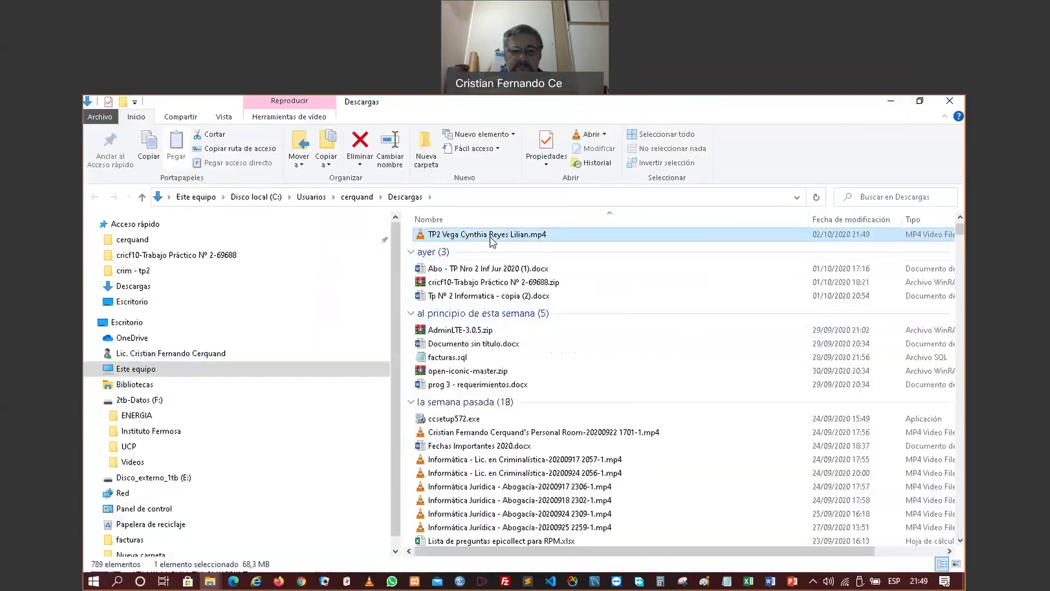
Cut the renamed video and create a new folder inside the tp 2 folder of Informatica Juridica's Evaluaciones
right_click(490, 235)
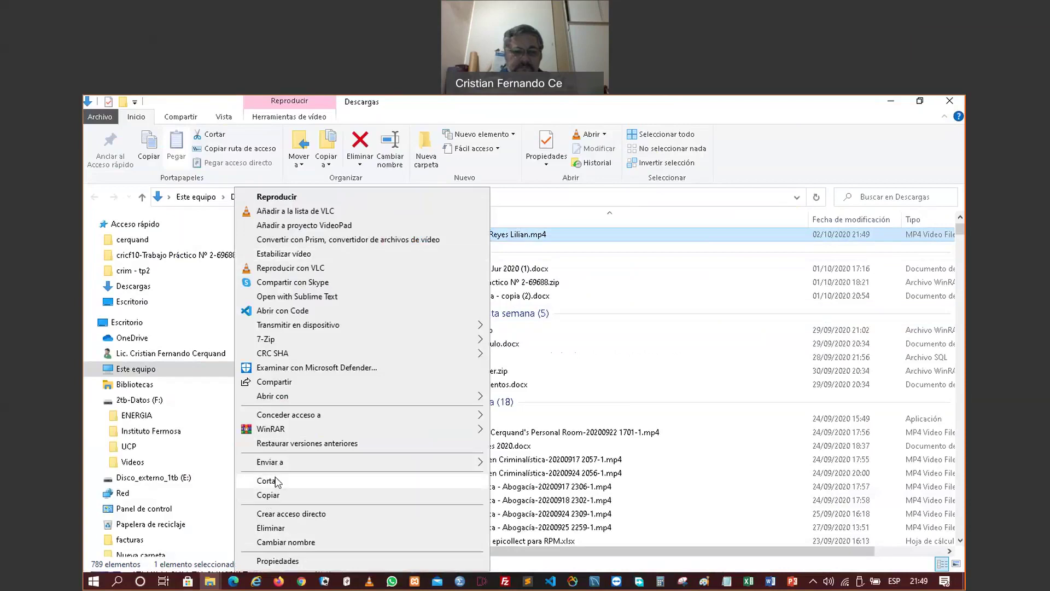
left_click(160, 494)
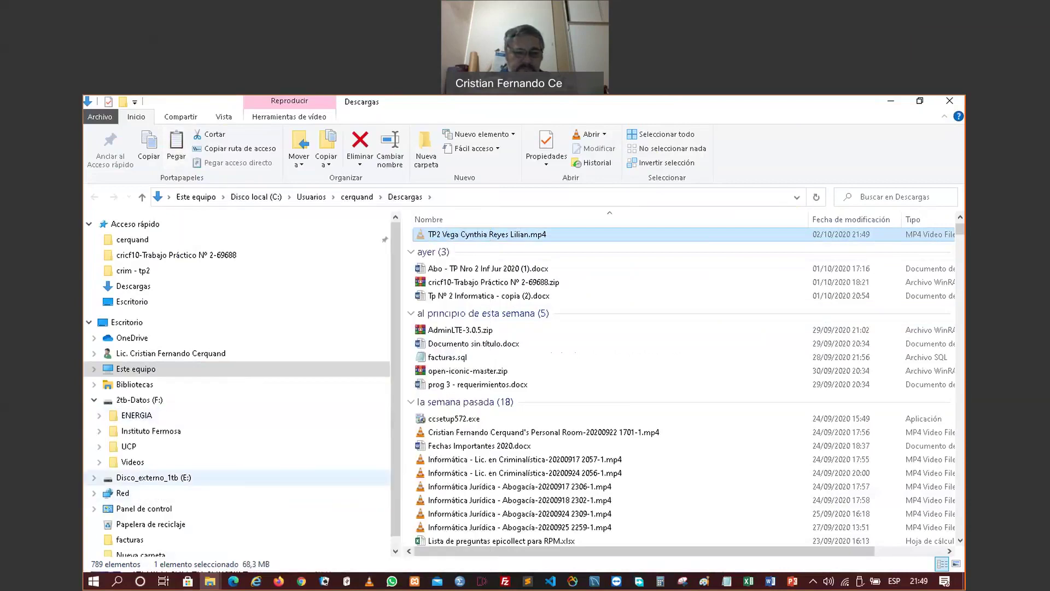
left_click(210, 581)
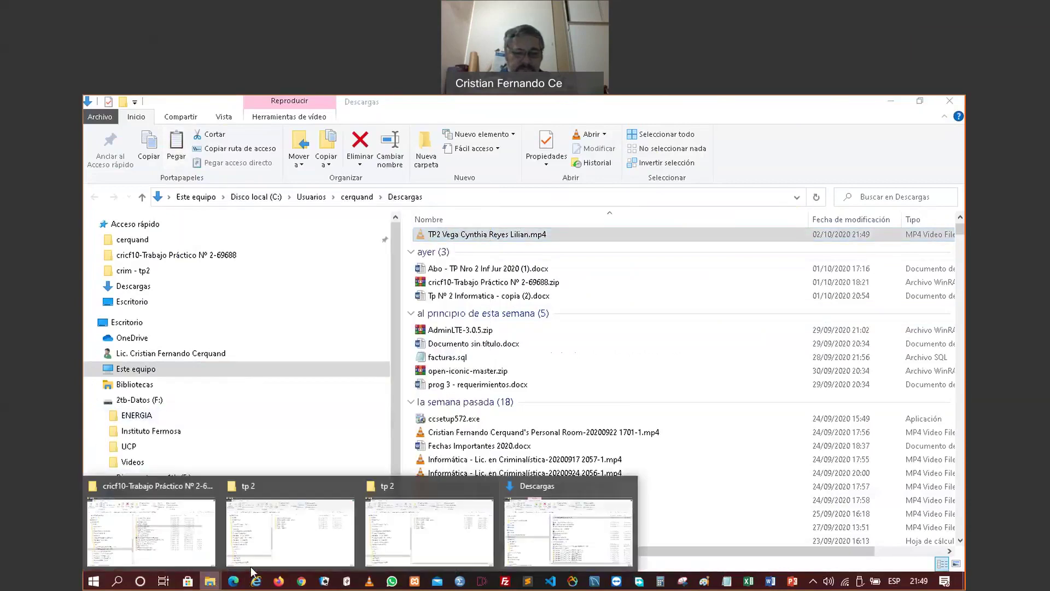
left_click(456, 531)
right_click(461, 461)
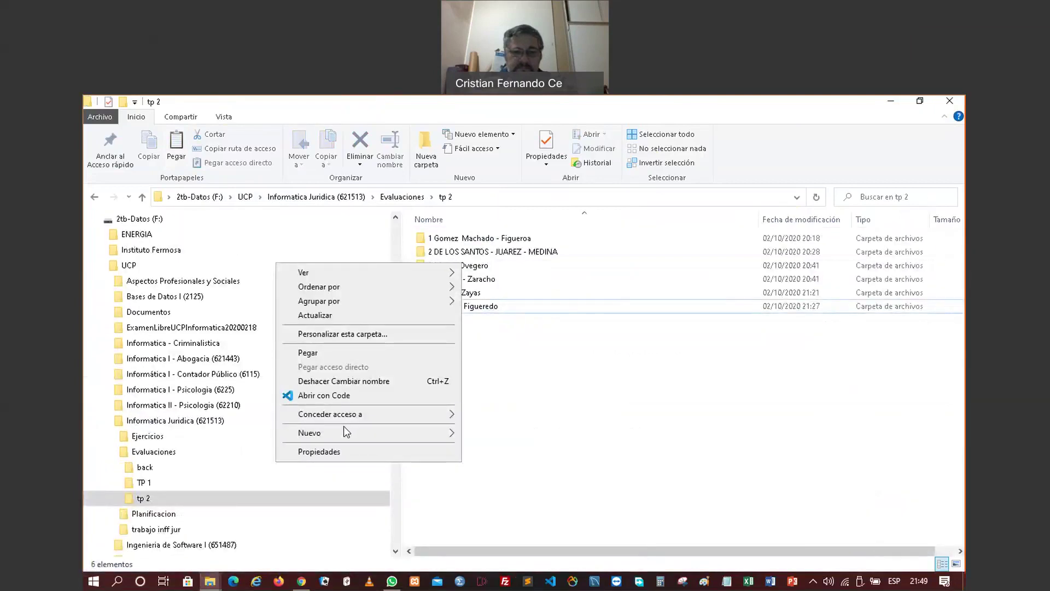
mouse_move(343, 432)
left_click(527, 356)
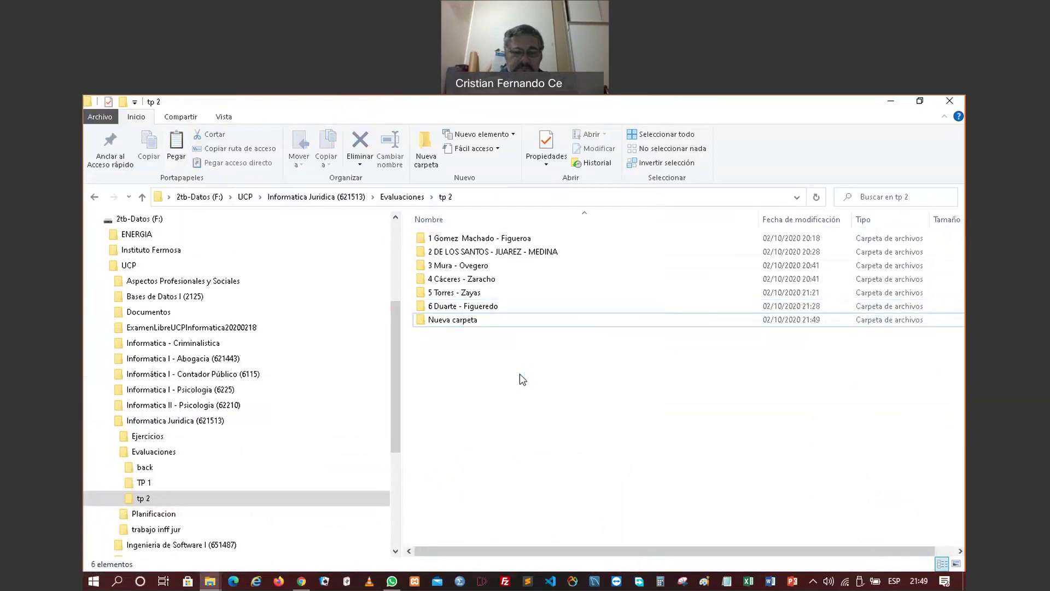
Open Nueva carpeta in the tp 2 folder and paste the cut video into it
left_click(485, 322)
double_click(487, 324)
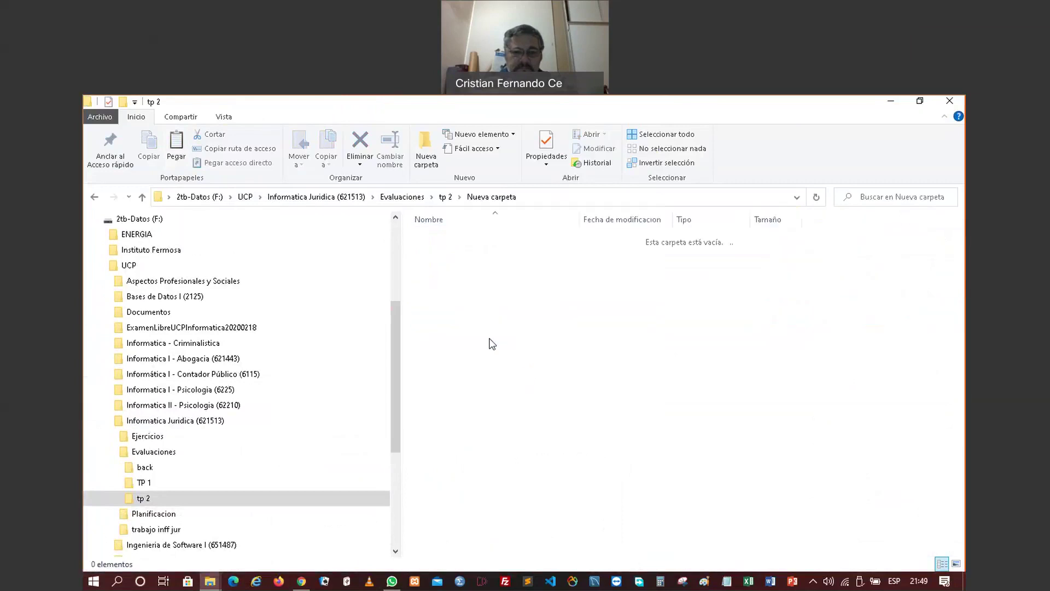
right_click(328, 537)
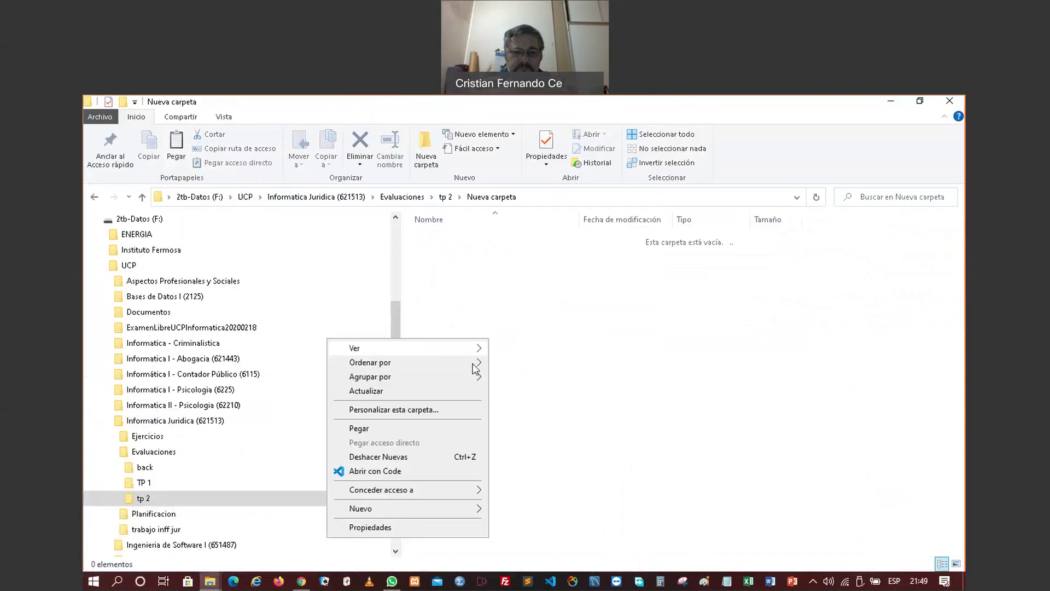
left_click(359, 428)
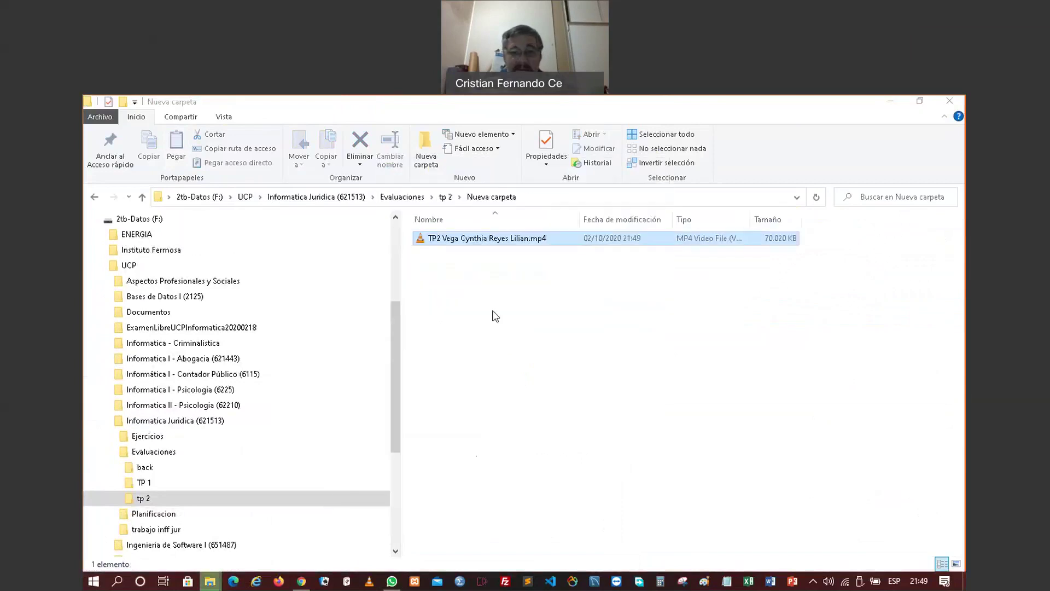
Copy the students' names from the file name of the TP2 video in Nueva carpeta
left_click(495, 239)
left_click(480, 239)
left_click_drag(442, 239, 509, 244)
key("ctrl+c")
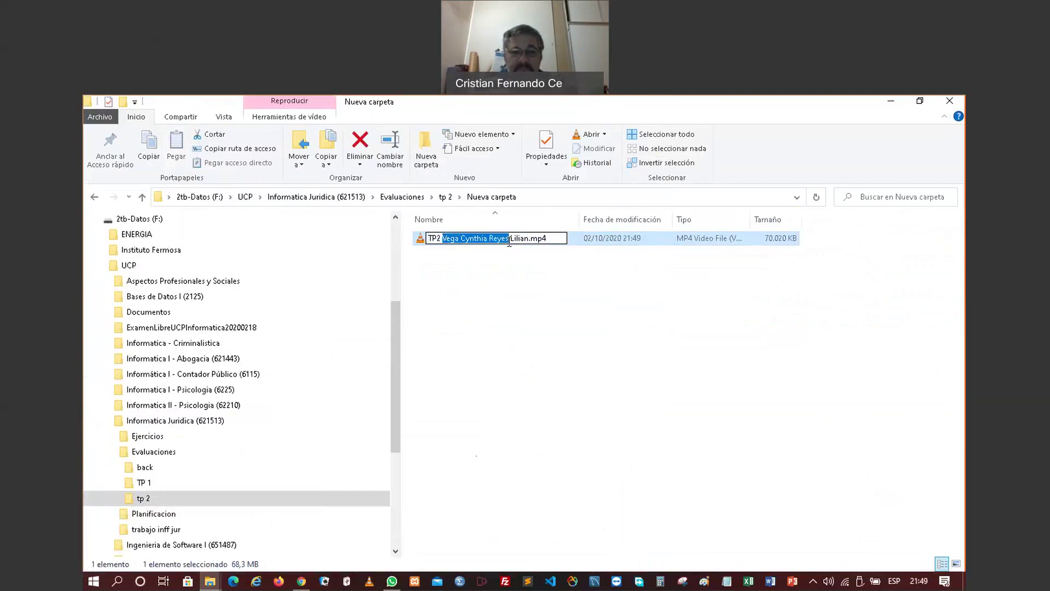
Rename Nueva carpeta in the tp 2 folder with the number 7 and the group's two surnames, separated by a hyphen
left_click(515, 282)
key("alt+Up")
left_click(463, 326)
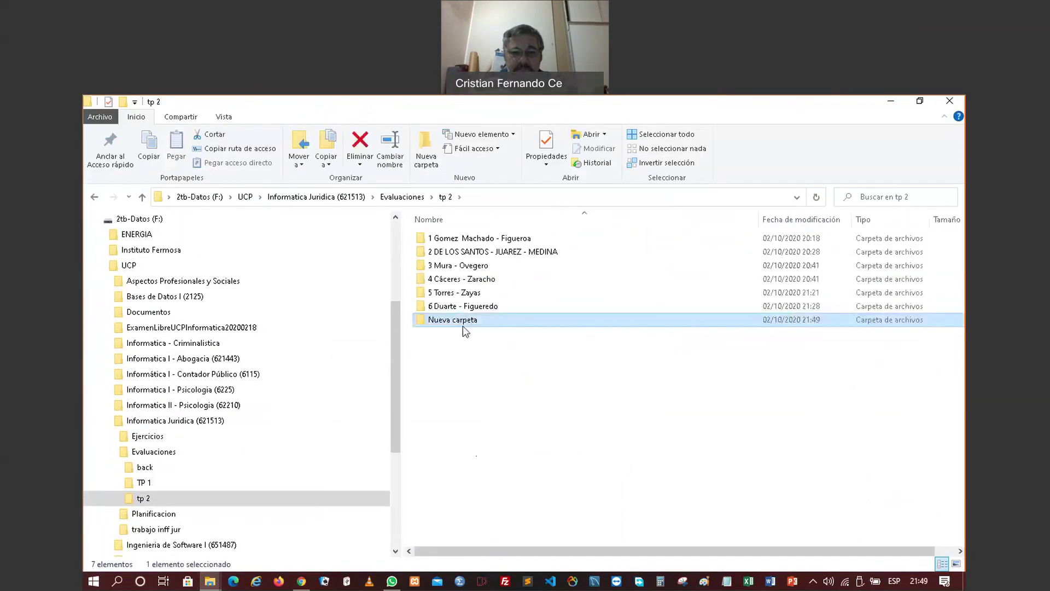
type("7")
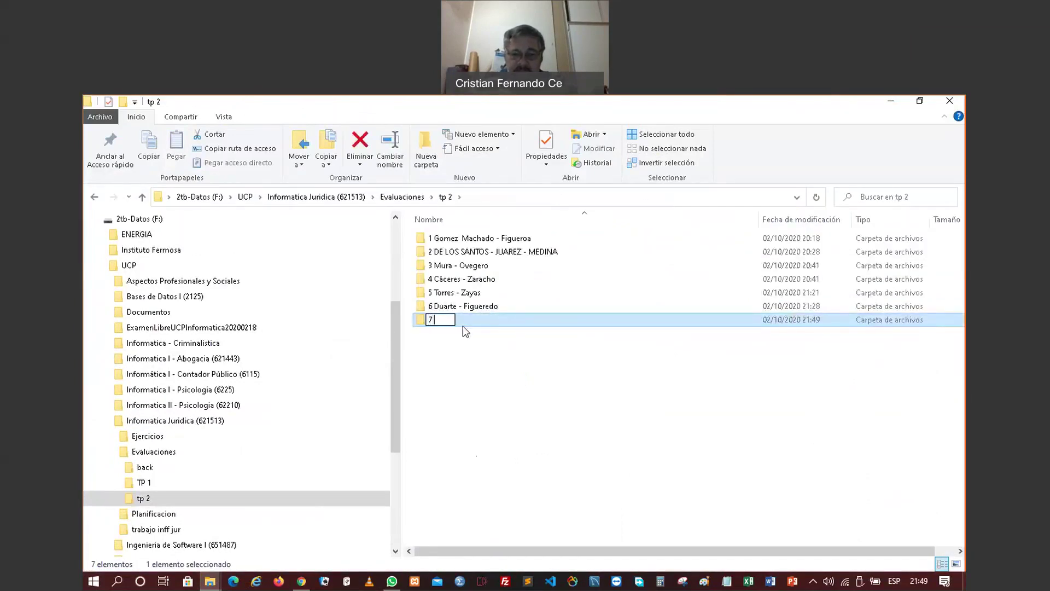
key("ctrl+v")
key("Left")
key("Left")
key("Left")
key("Left")
key("Left")
key("Left")
key("shift+Left")
key("shift+Left")
key("shift+Left")
key("shift+Left")
key("shift+Left")
key("shift+Left")
key("shift+Left")
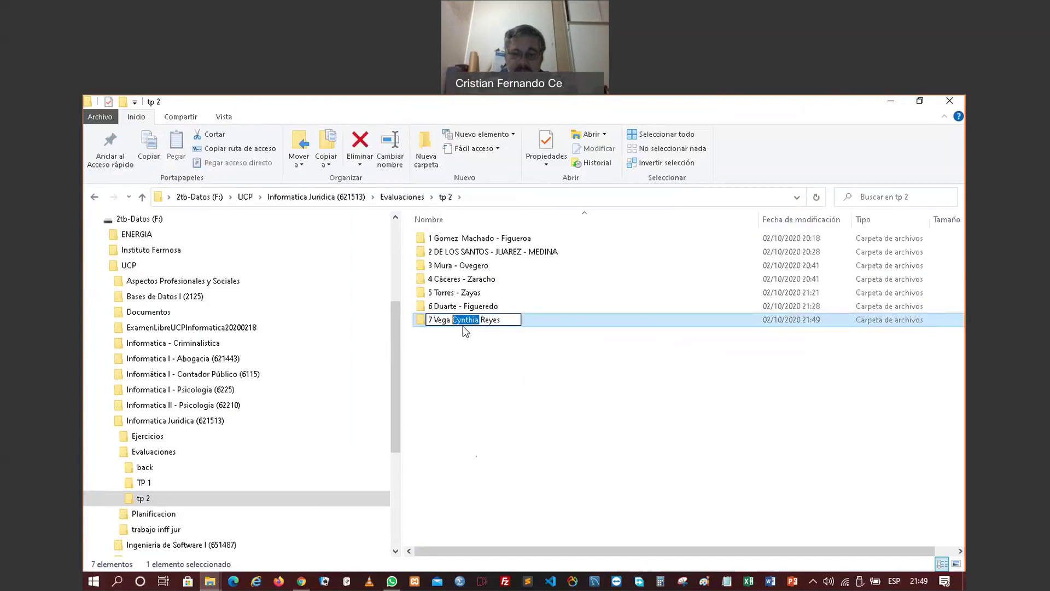
type("-")
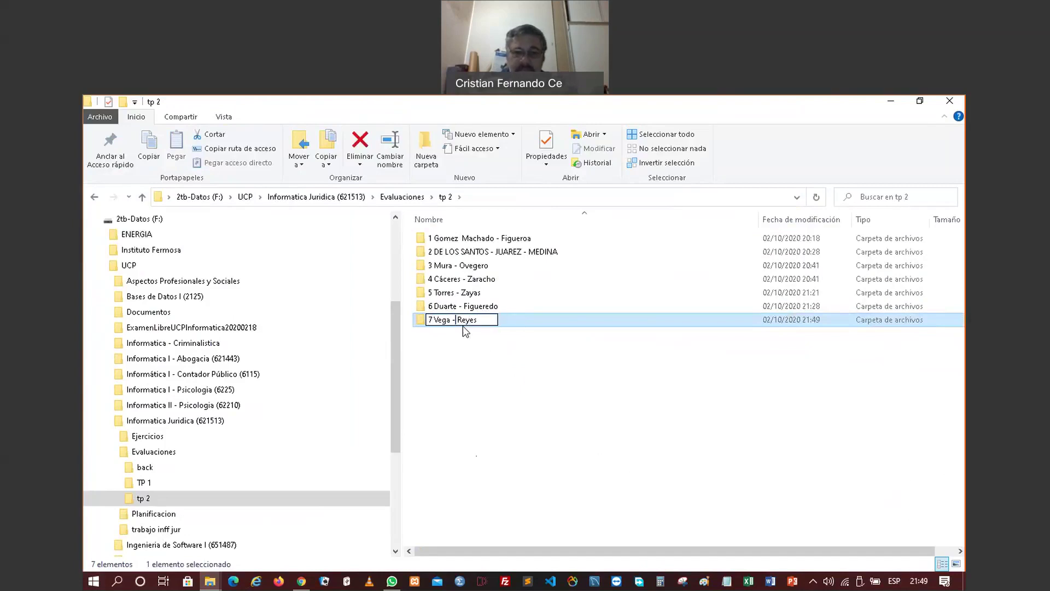
left_click(457, 354)
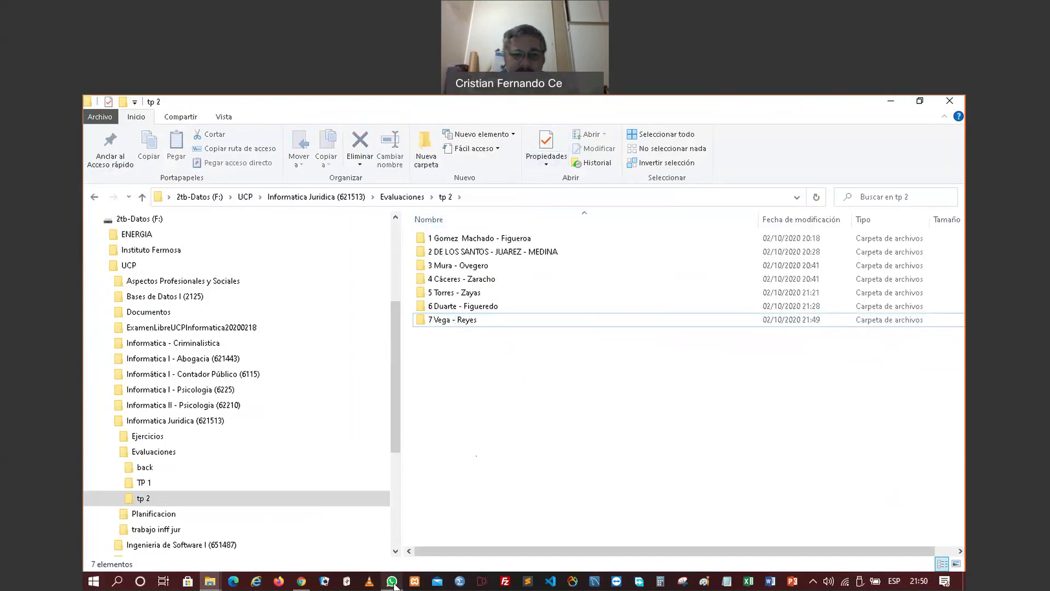
Switch to WhatsApp and read the unread messages in the chat containing the group's YouTube link
mouse_move(394, 587)
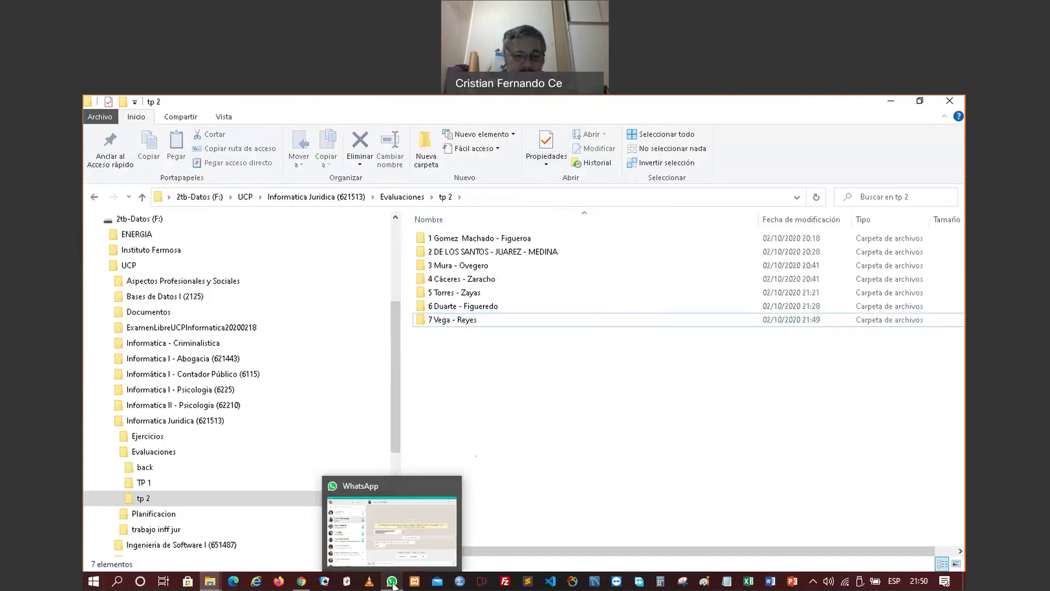
left_click(390, 584)
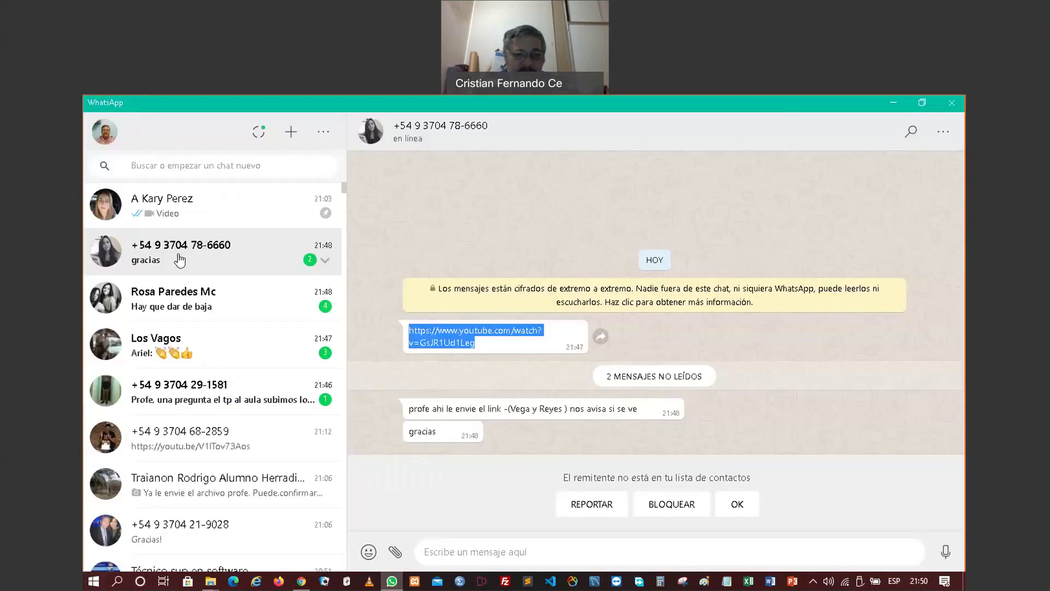
left_click(177, 260)
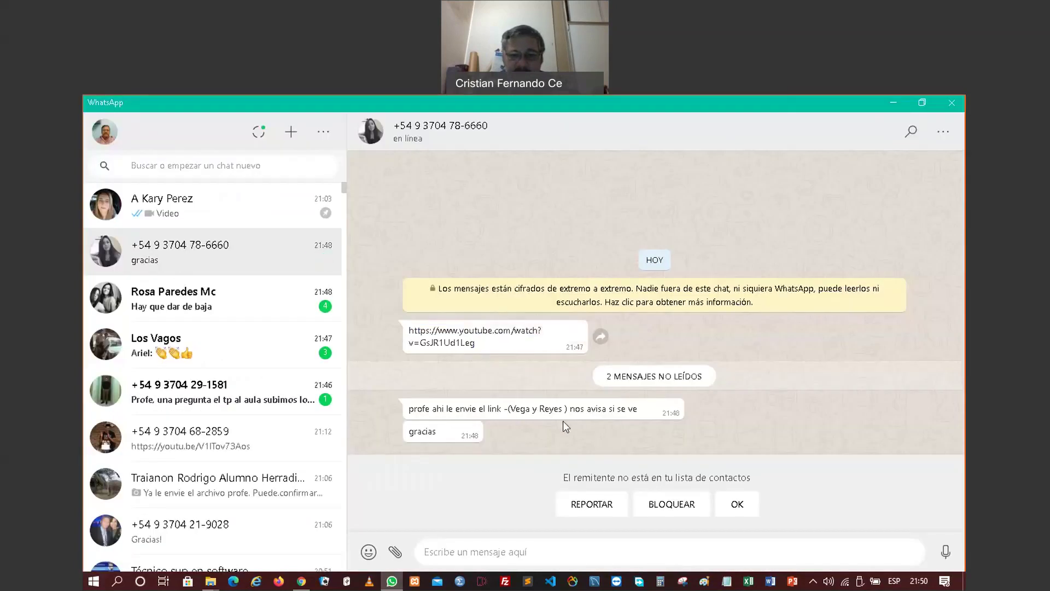
Open the unread chat asking who must upload the practical work and reply "los 2 suben trabajo"
left_click(208, 397)
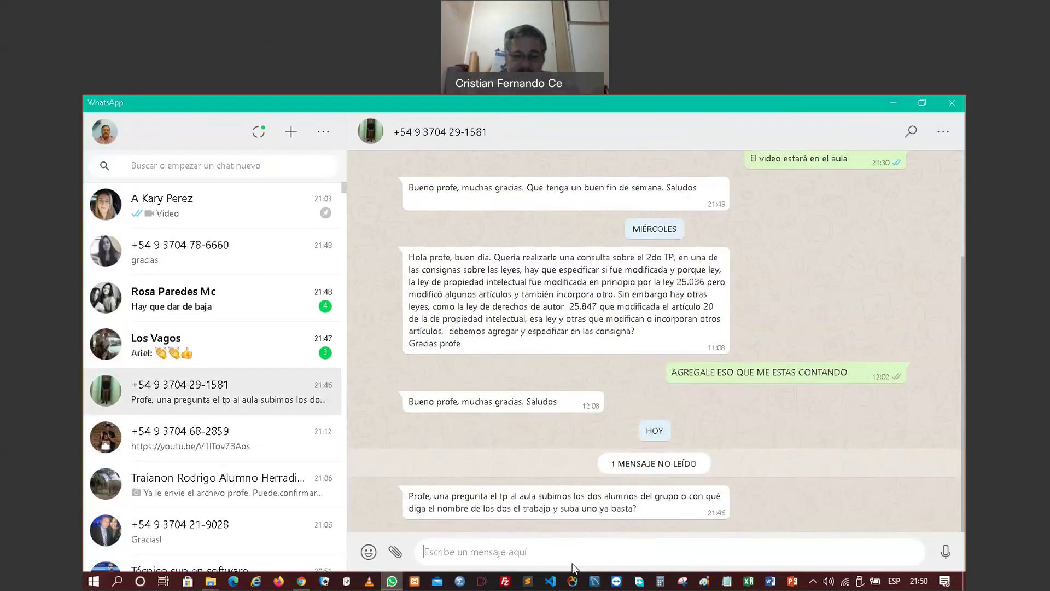
type("los ")
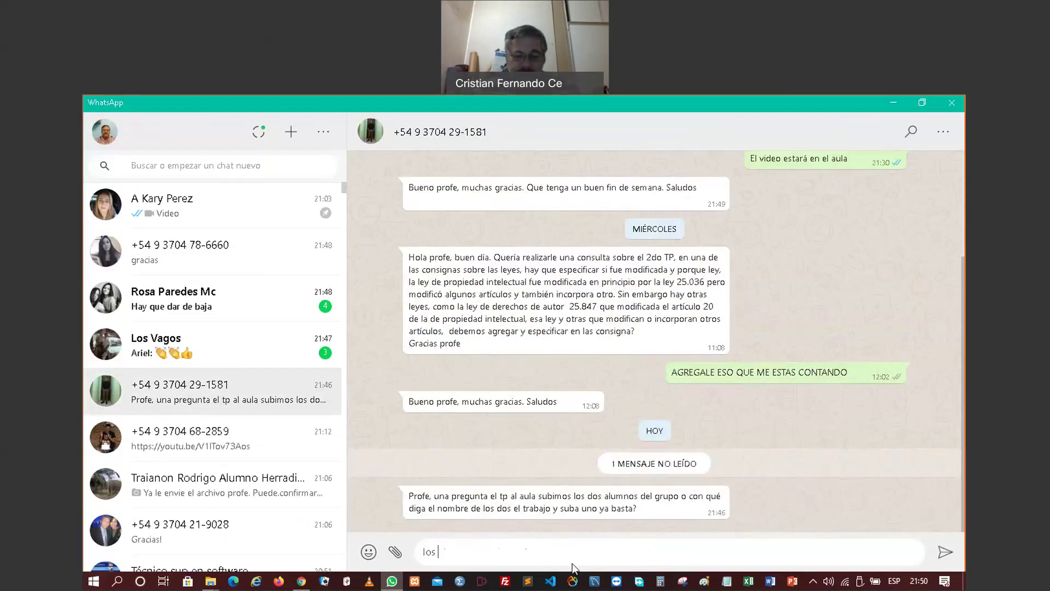
type("2 sune")
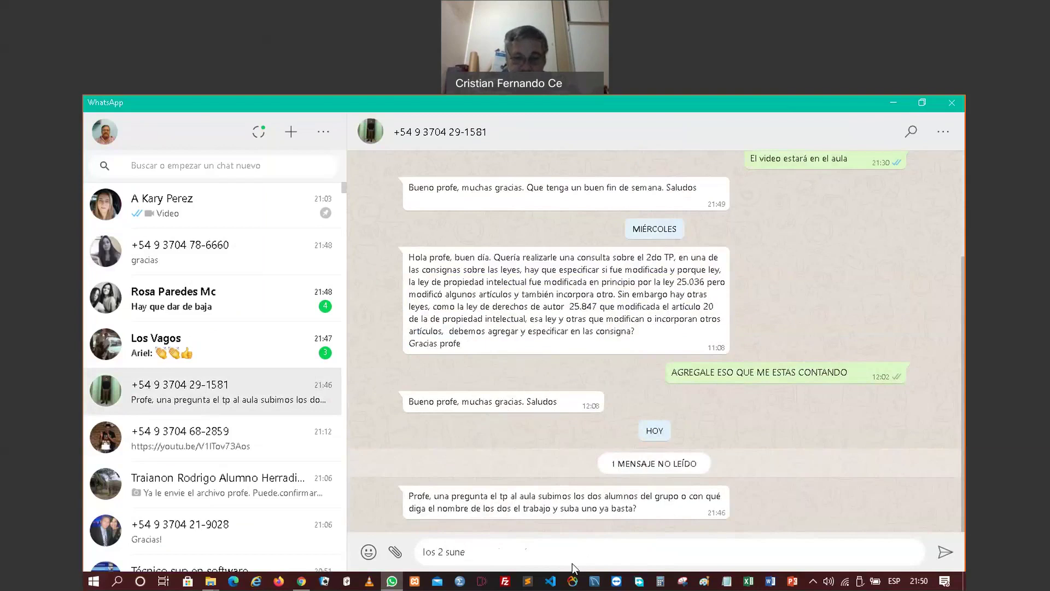
key("BackSpace")
key("BackSpace")
key("BackSpace")
type("uben tra")
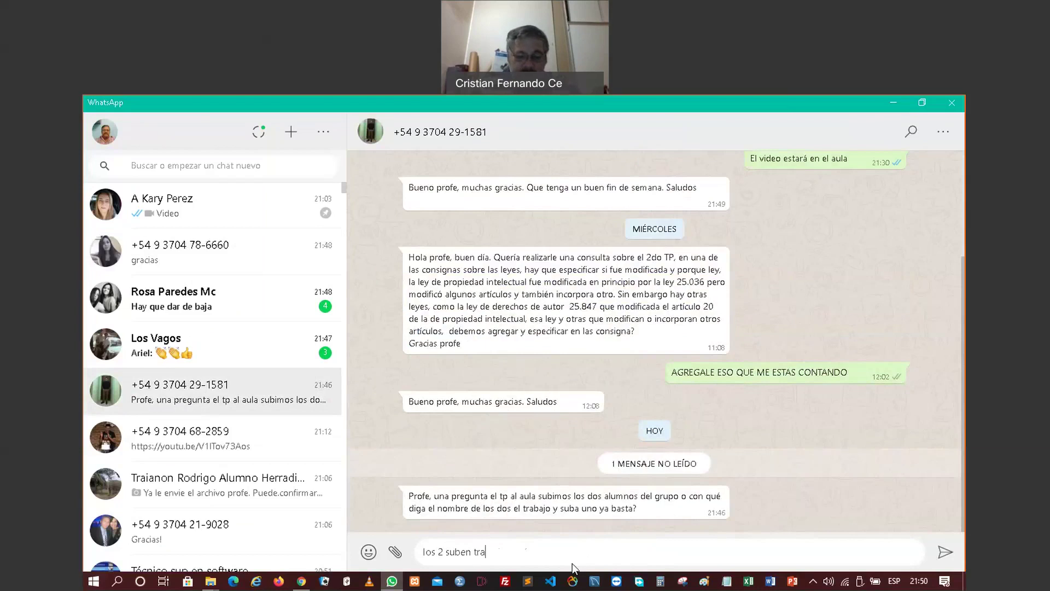
type("bajo")
key("Return")
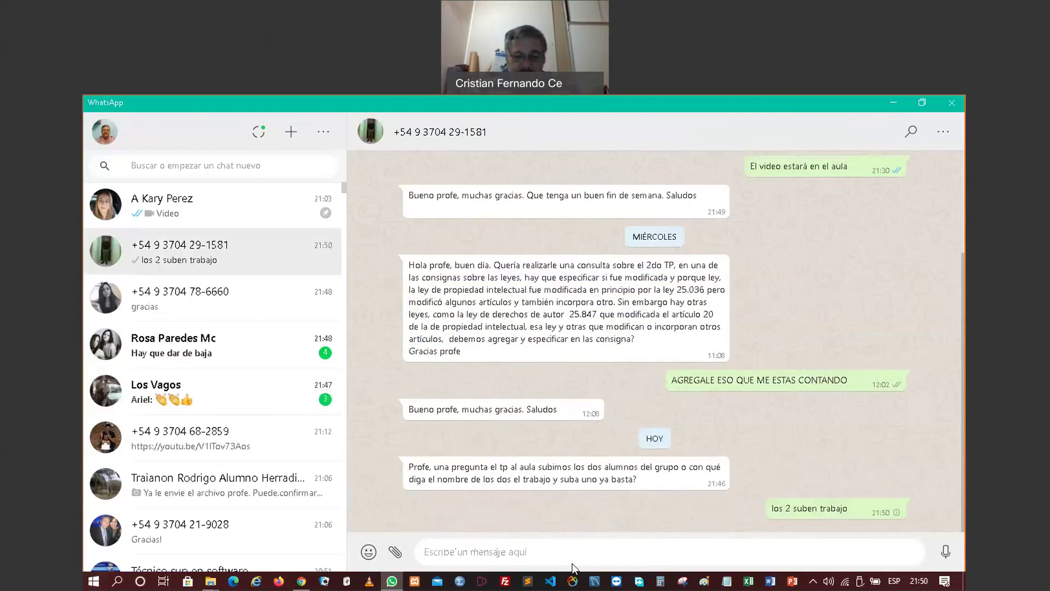
Send a second reply, "1 solo sube video", in the same chat and minimize WhatsApp
type("1 solo")
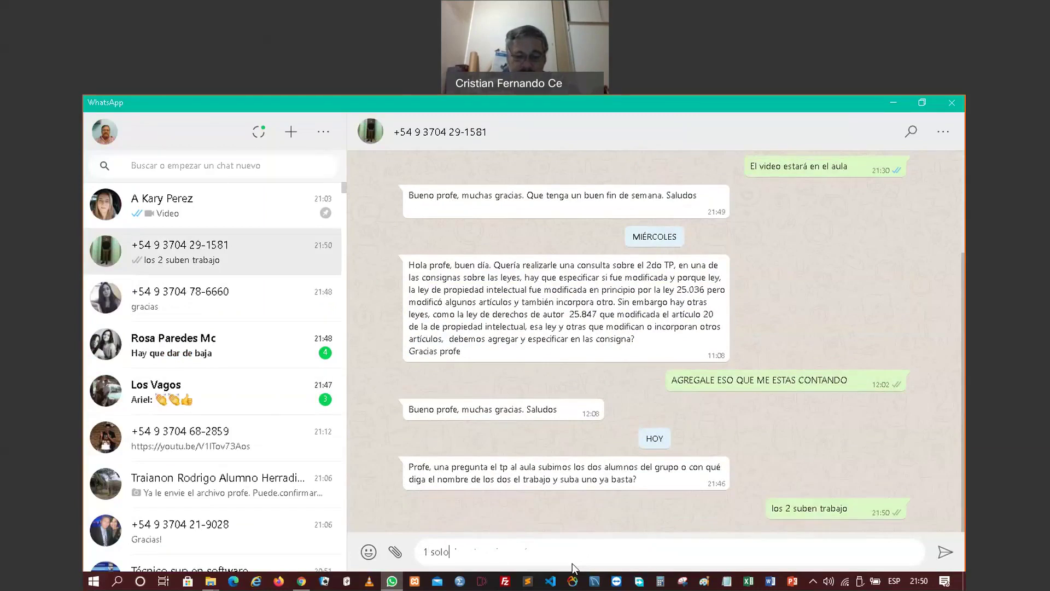
type(" sube video")
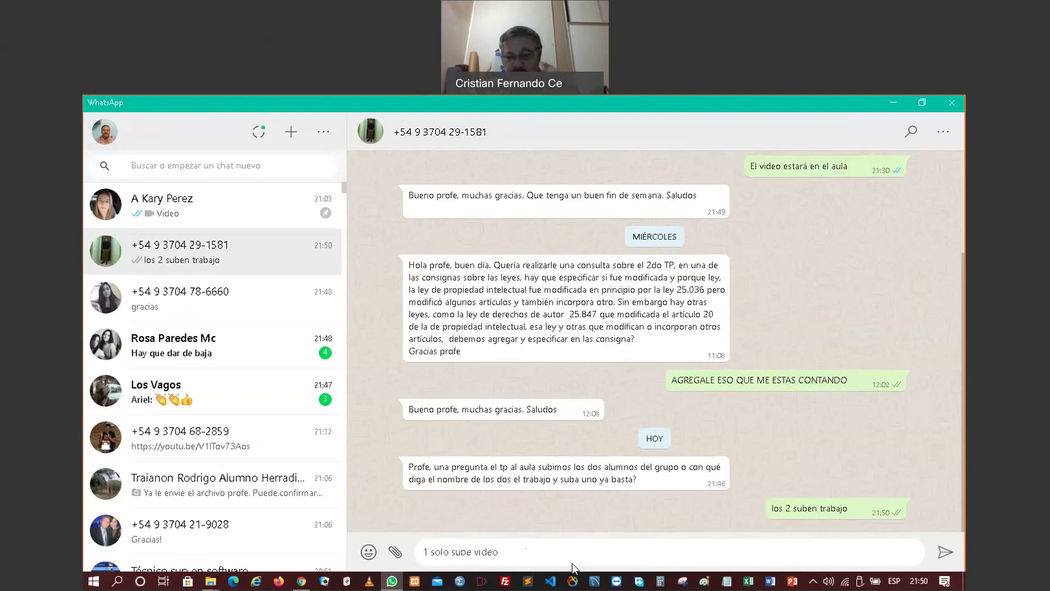
key("Return")
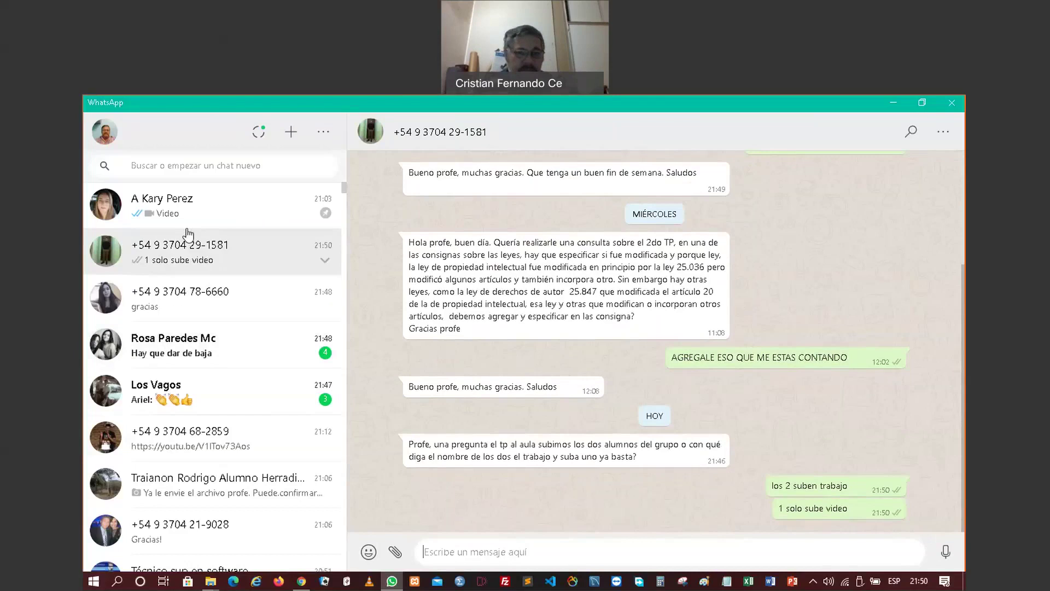
left_click(884, 105)
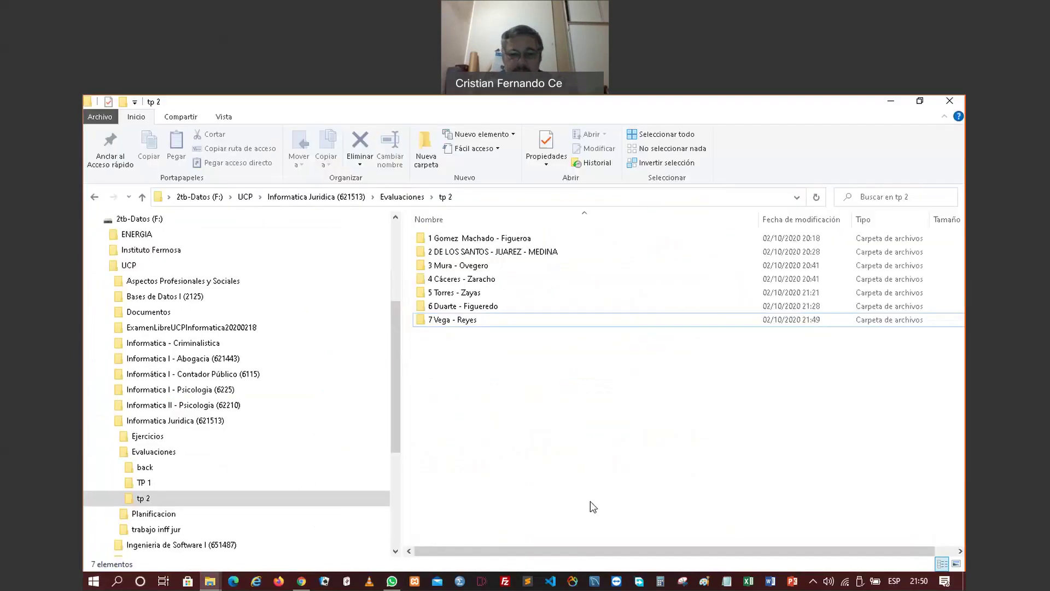
Switch to Chrome, reload the downloads page and remove the videoplayback (1).mp4 entry from the list
left_click(301, 581)
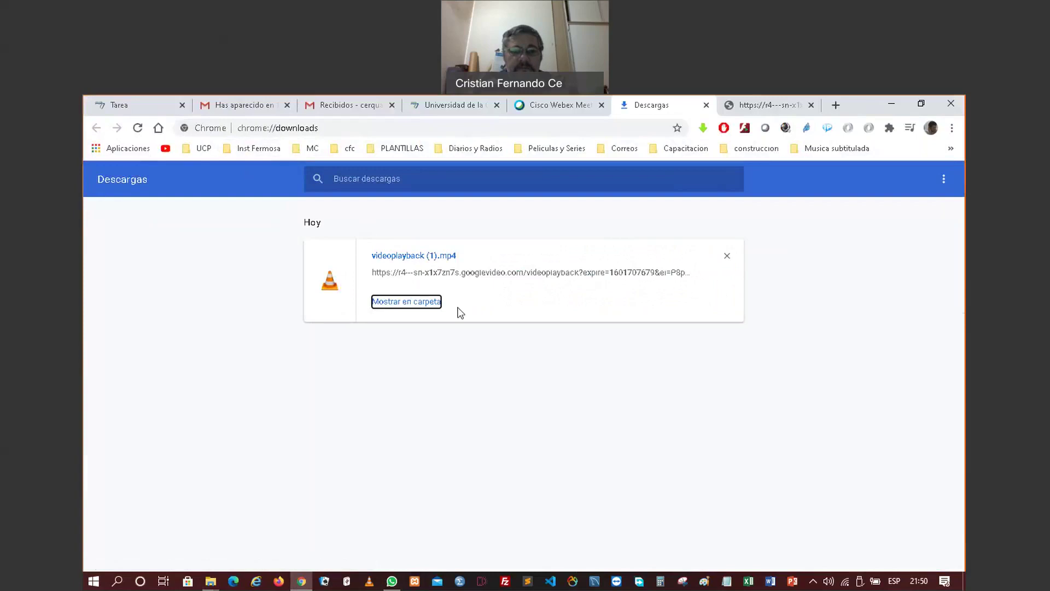
left_click(137, 128)
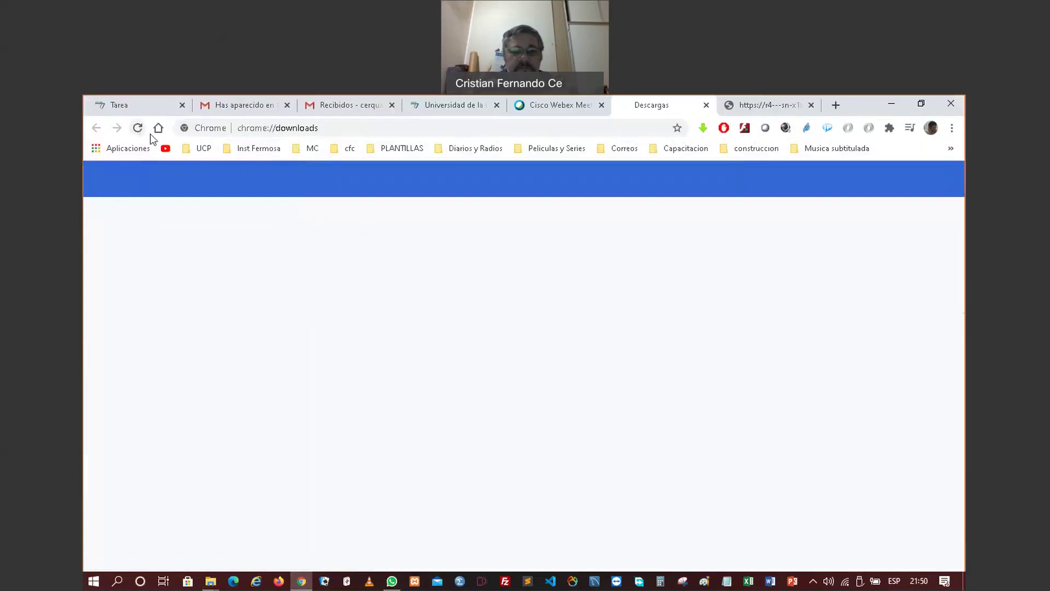
left_click(726, 256)
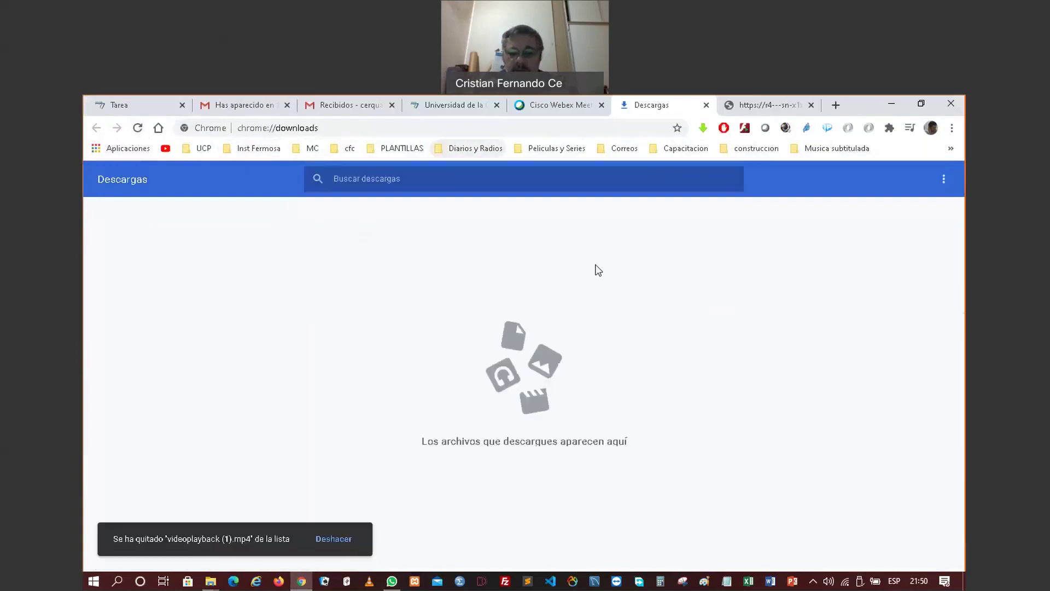
Play the TP2 video from group 7's folder in tp 2 to check it, and close the player
left_click(212, 579)
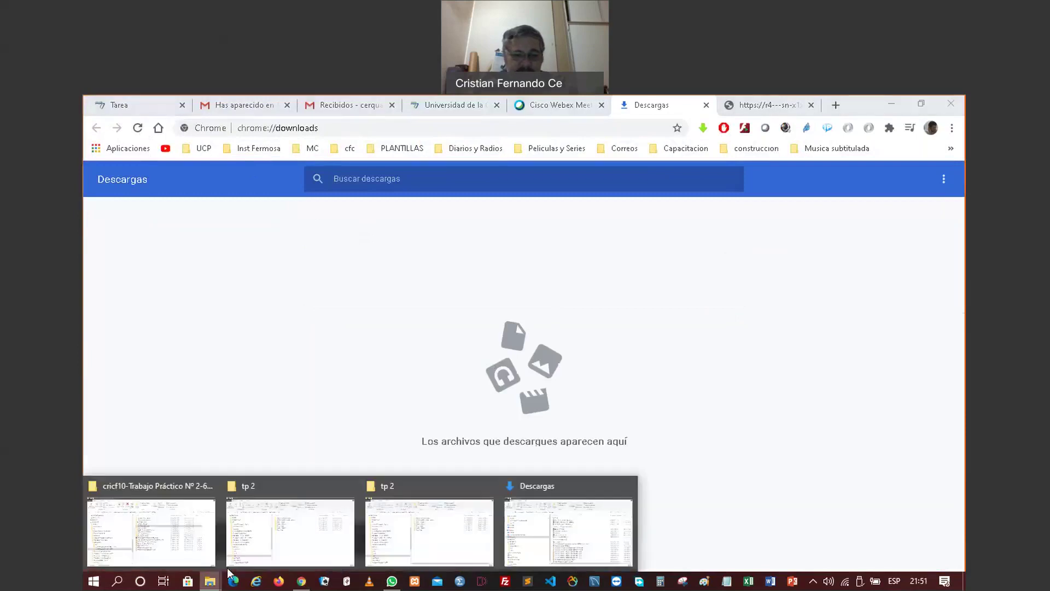
left_click(408, 529)
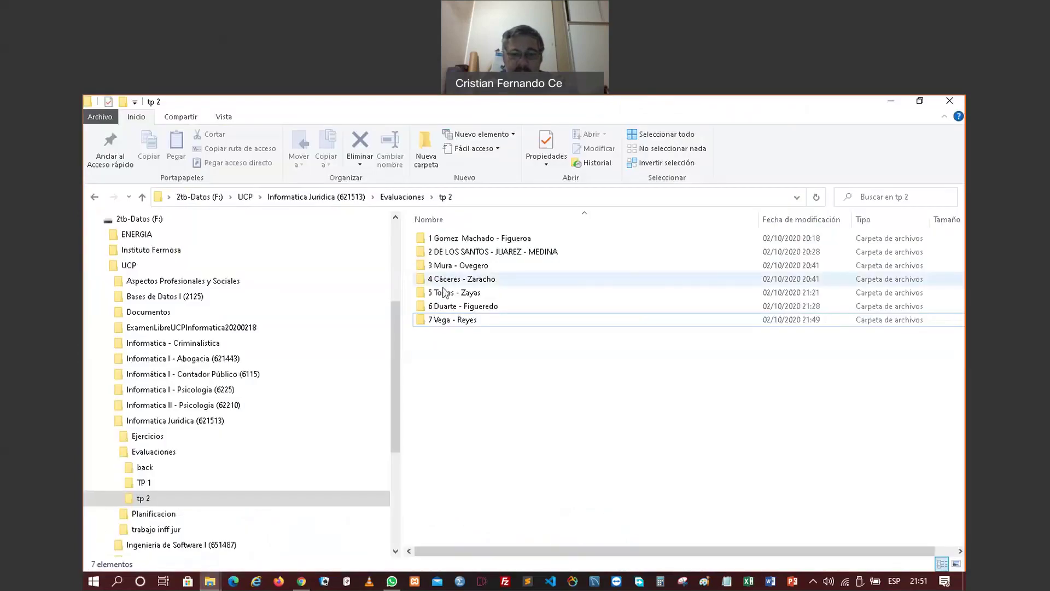
double_click(452, 321)
double_click(463, 259)
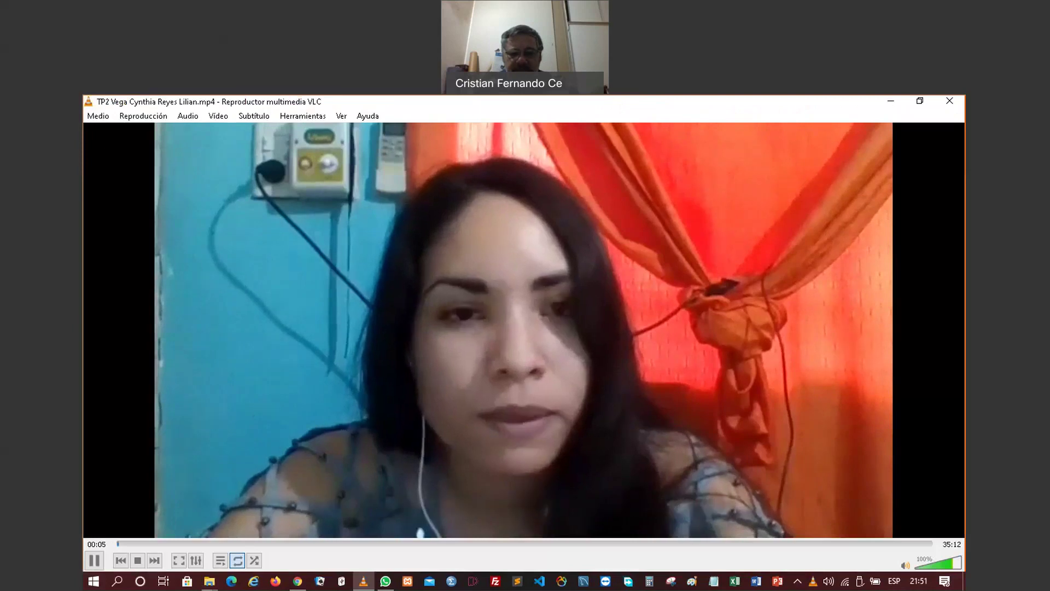
left_click(949, 100)
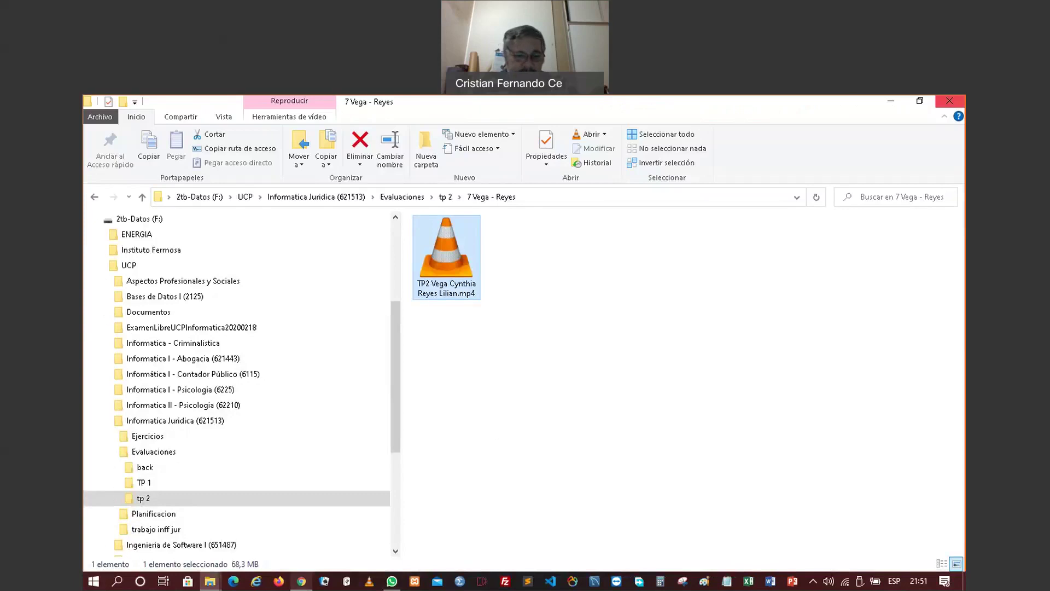
Return to Chrome's Tarea page and examine which students have submitted Trabajo Práctico Nº 2 and with which files
left_click(301, 581)
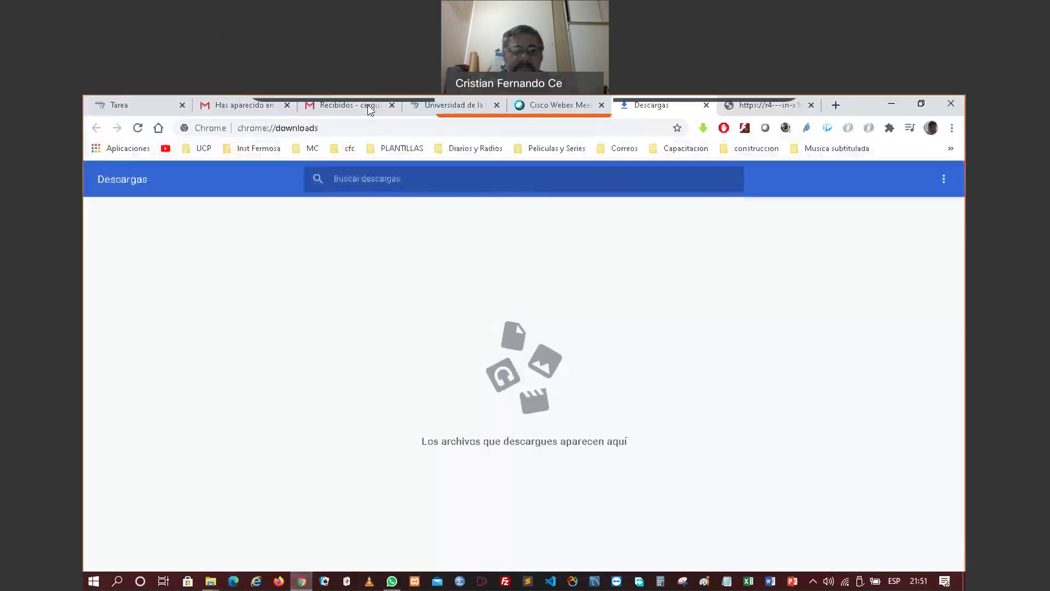
left_click(163, 107)
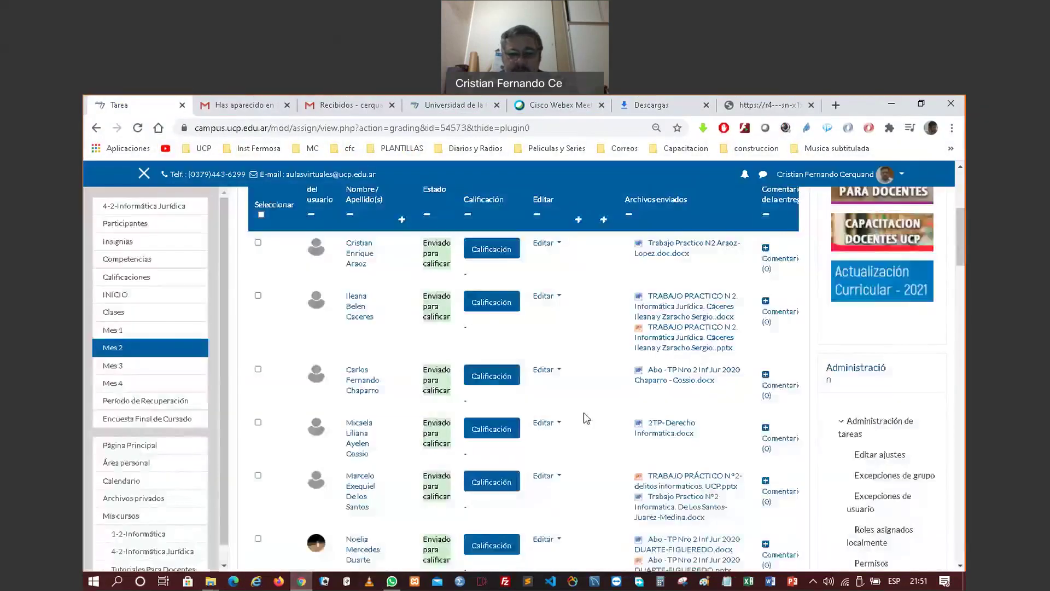
scroll(584, 419, "down", 5)
scroll(580, 421, "down", 15)
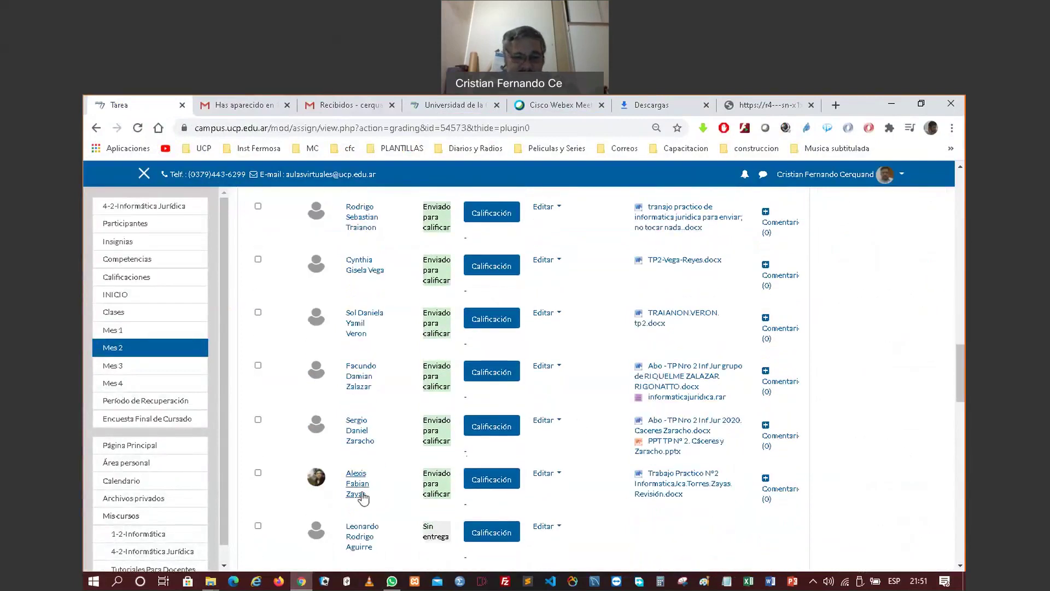
scroll(372, 541, "down", 4)
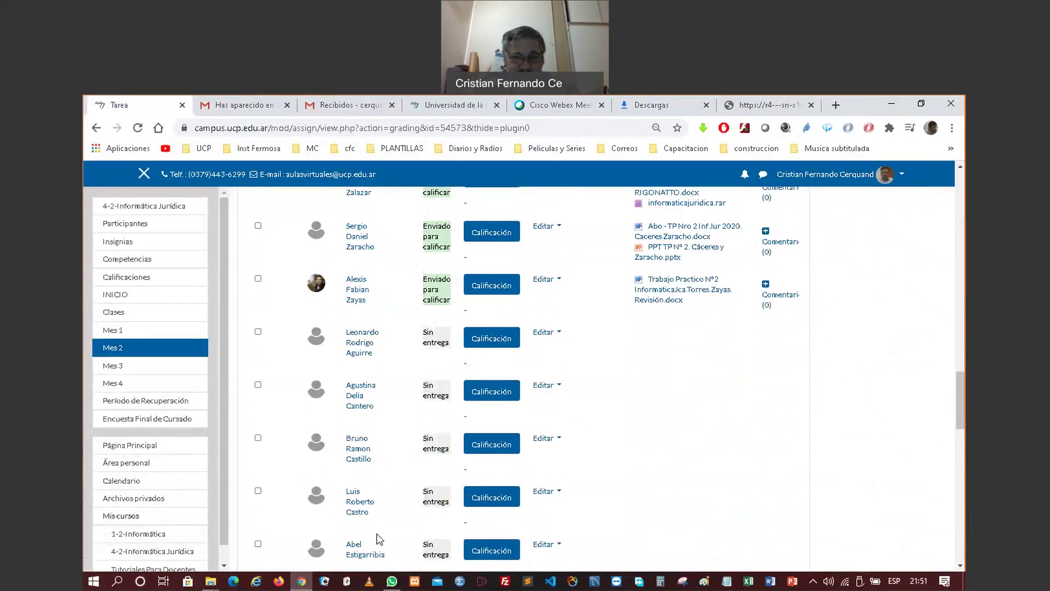
scroll(371, 536, "up", 5)
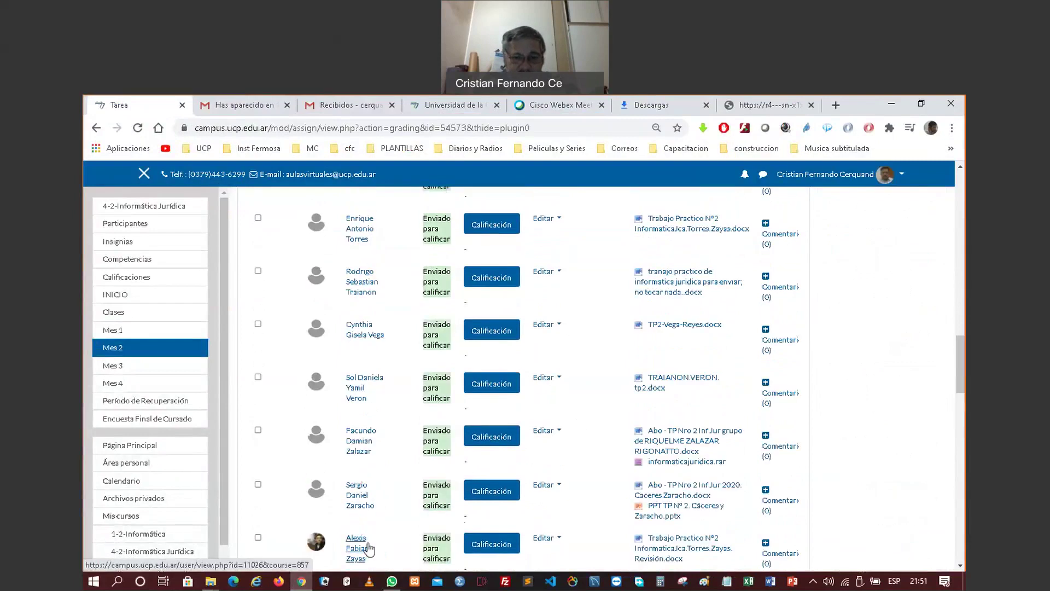
scroll(360, 482, "up", 1)
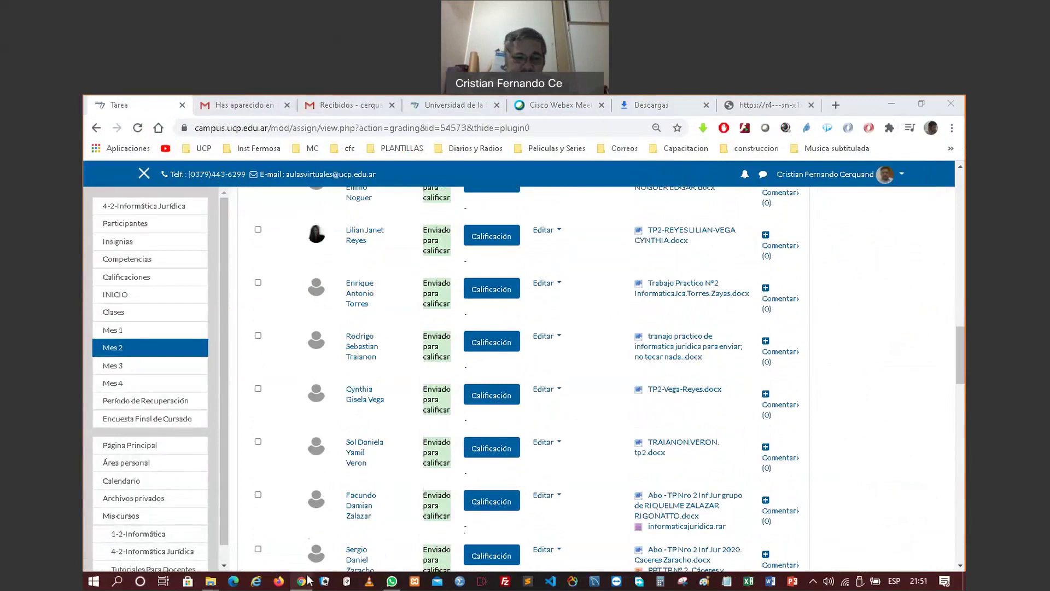
Switch back to WhatsApp to look over the chat list
left_click(391, 582)
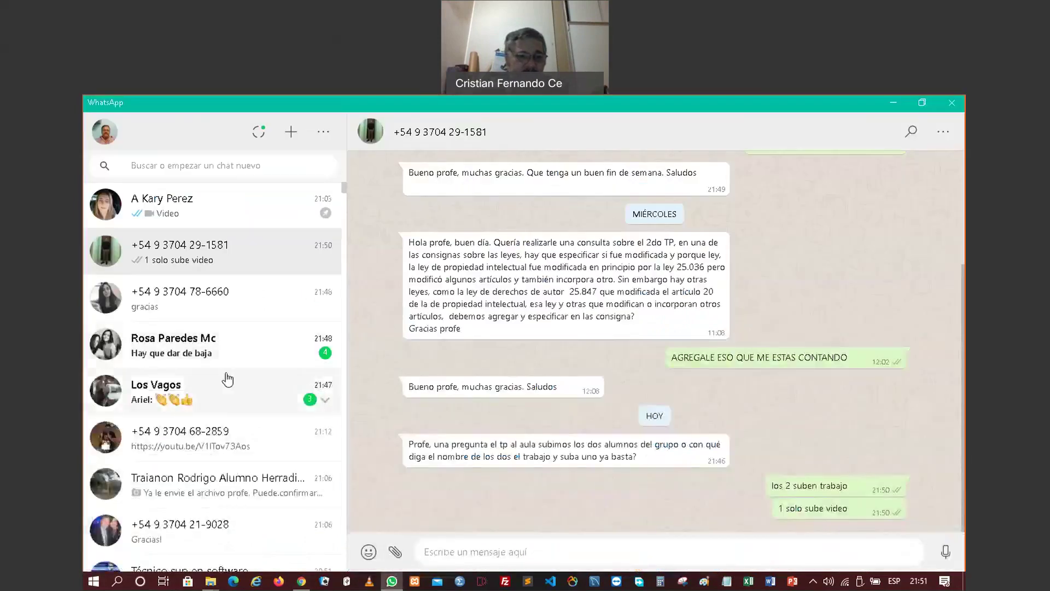